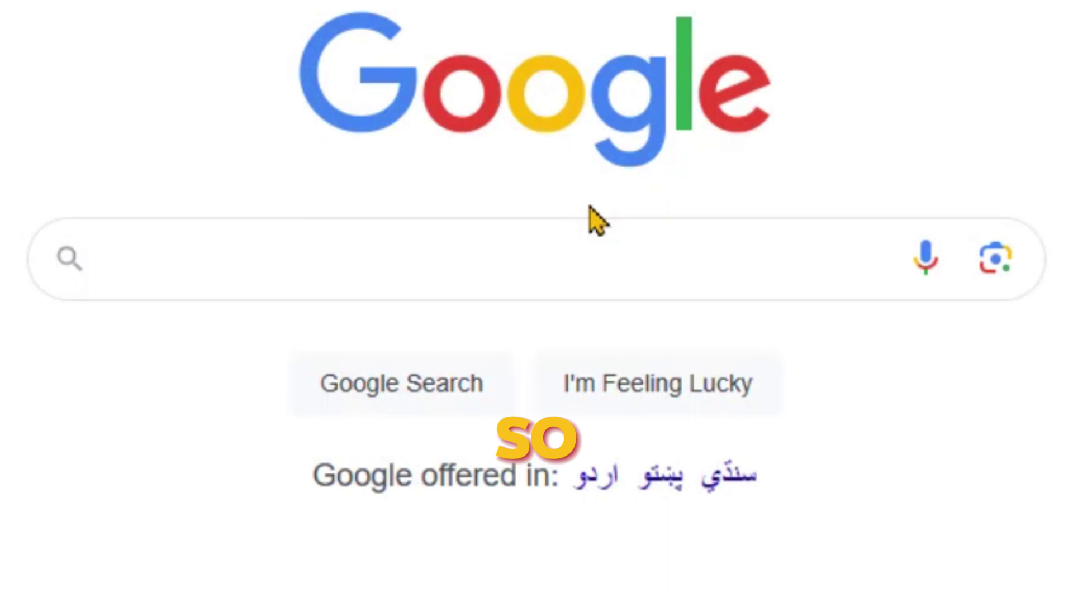
Search Google for 'NOISEE AI' and open the noisee.ai site from the results.
click(586, 220)
text(NOISEE)
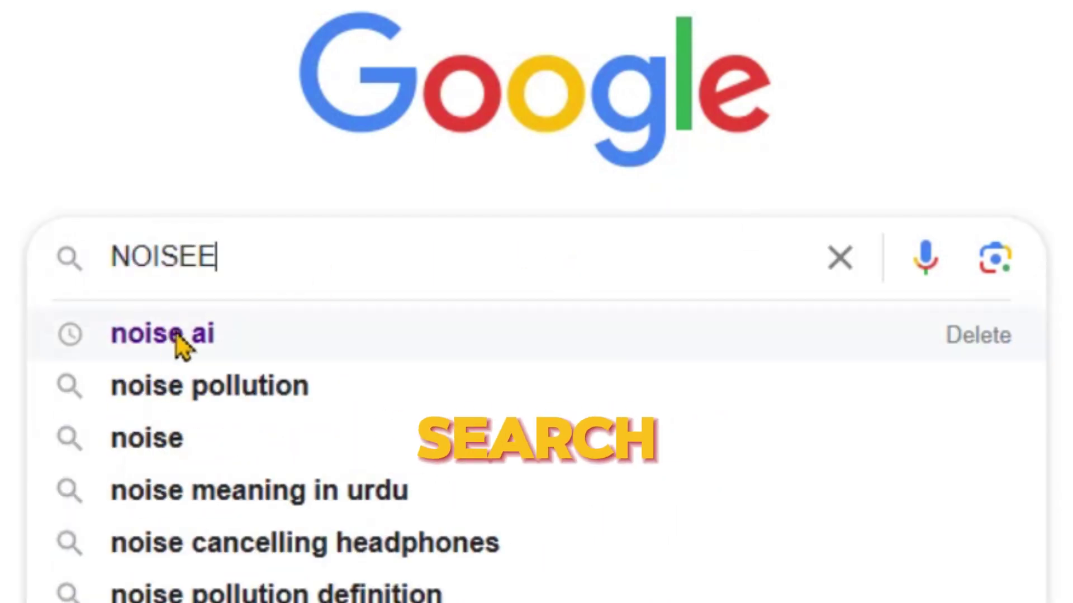
text( AI)
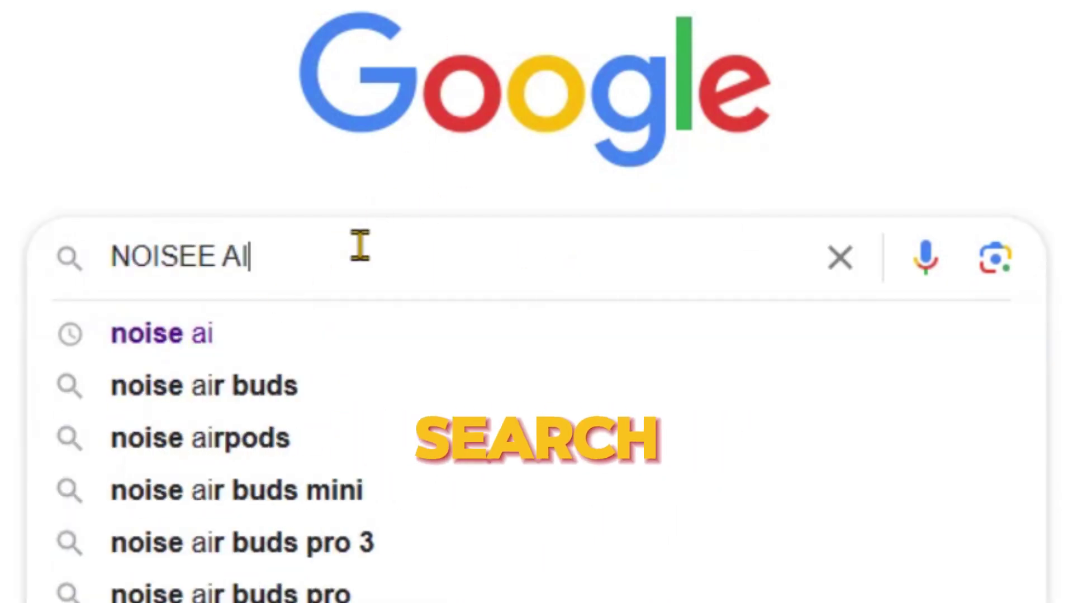
key(Return)
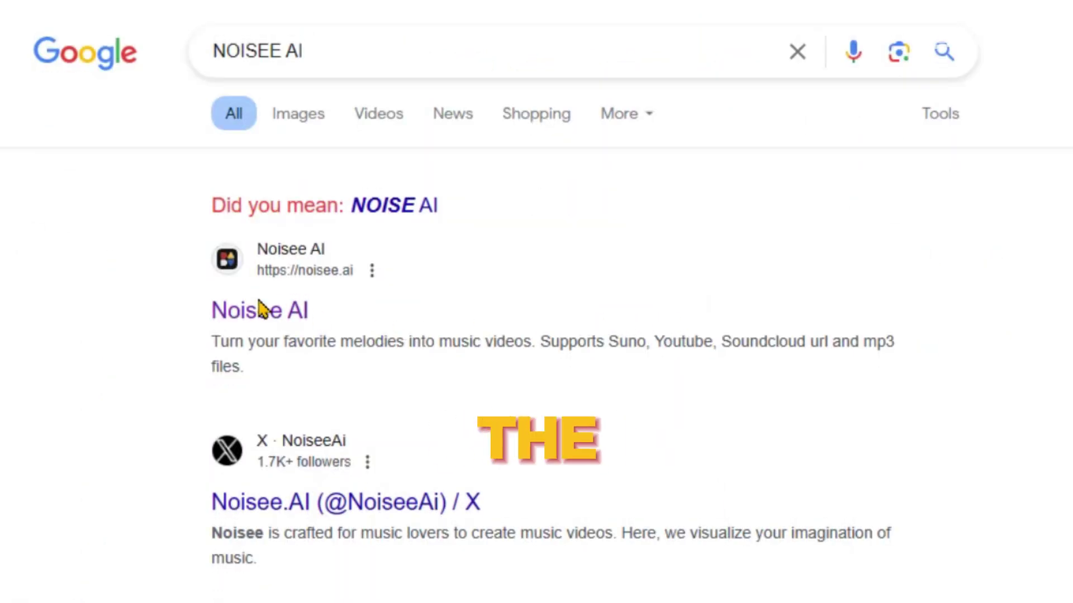
click(258, 311)
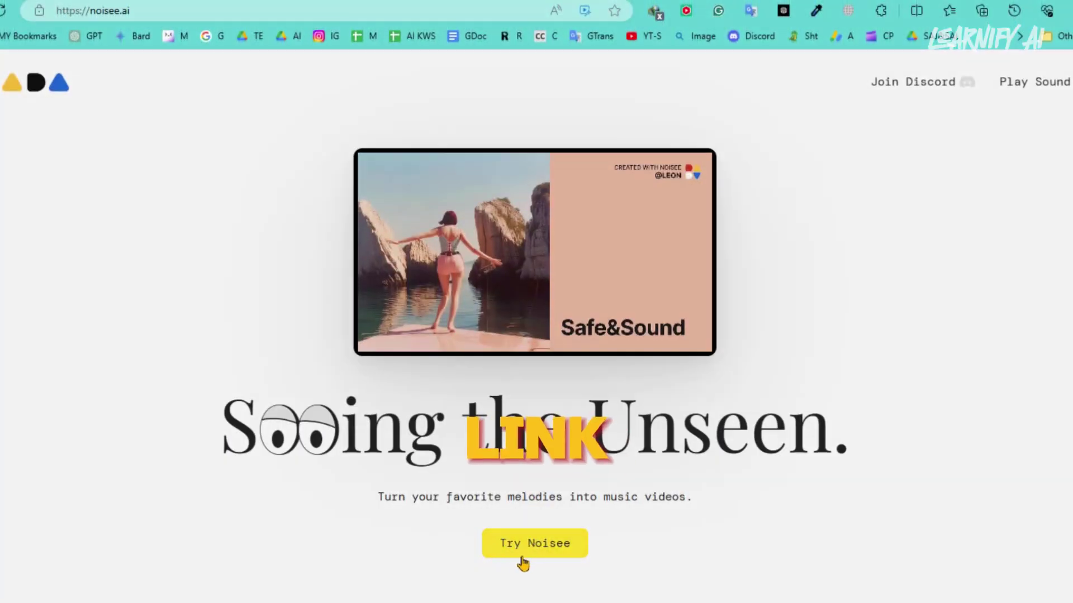
Scroll the Noisee AI homepage and choose Try Noisee to sign in through Discord.
scroll(532, 559, down, 3)
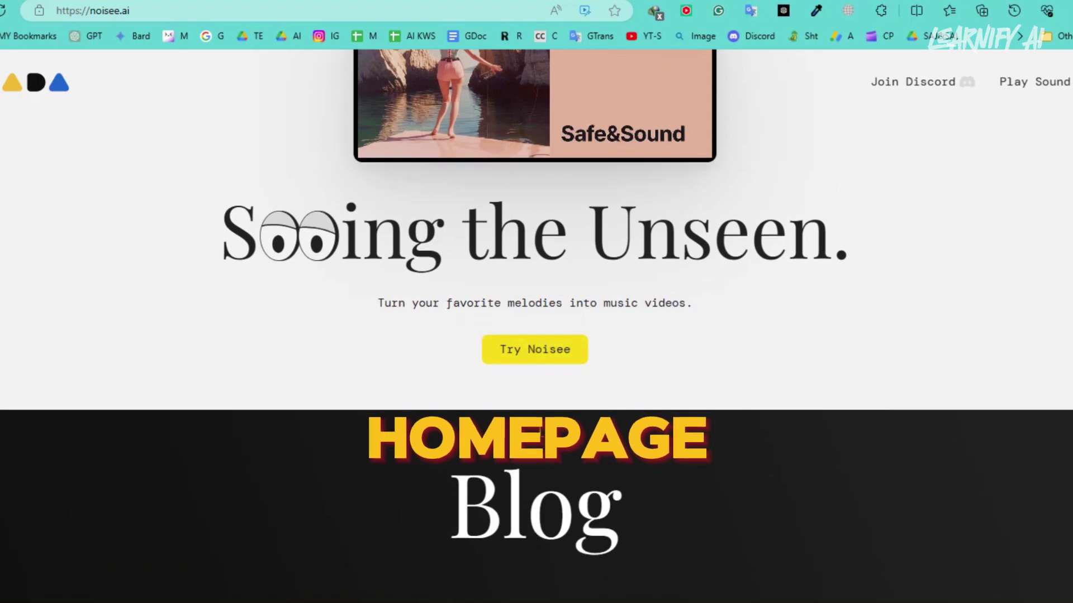
click(517, 358)
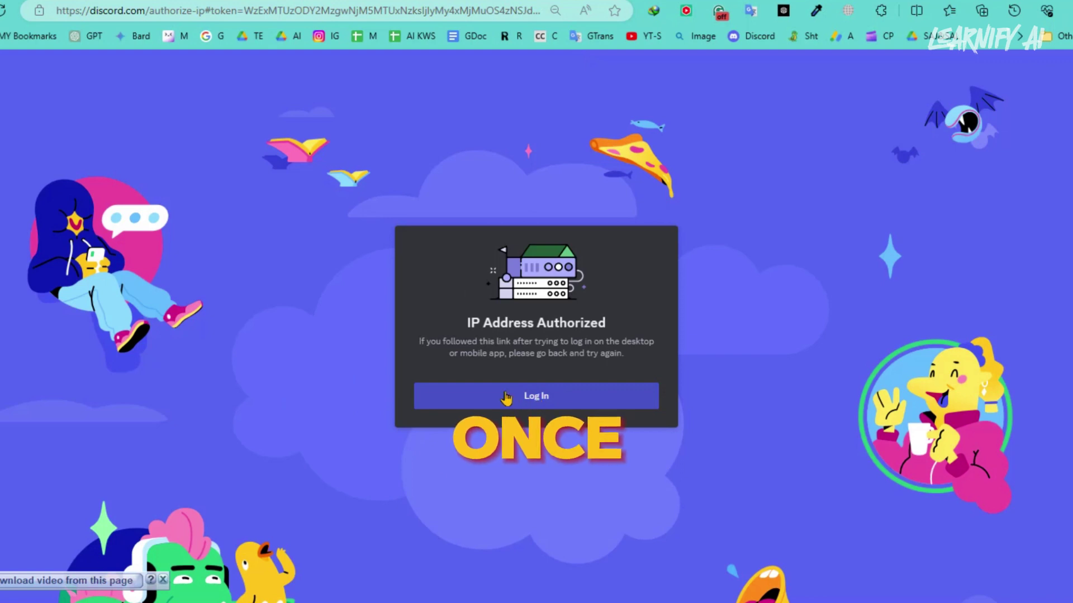
Log in to Discord, agree to the updated terms, and read through the Noisee announcement posts.
click(537, 397)
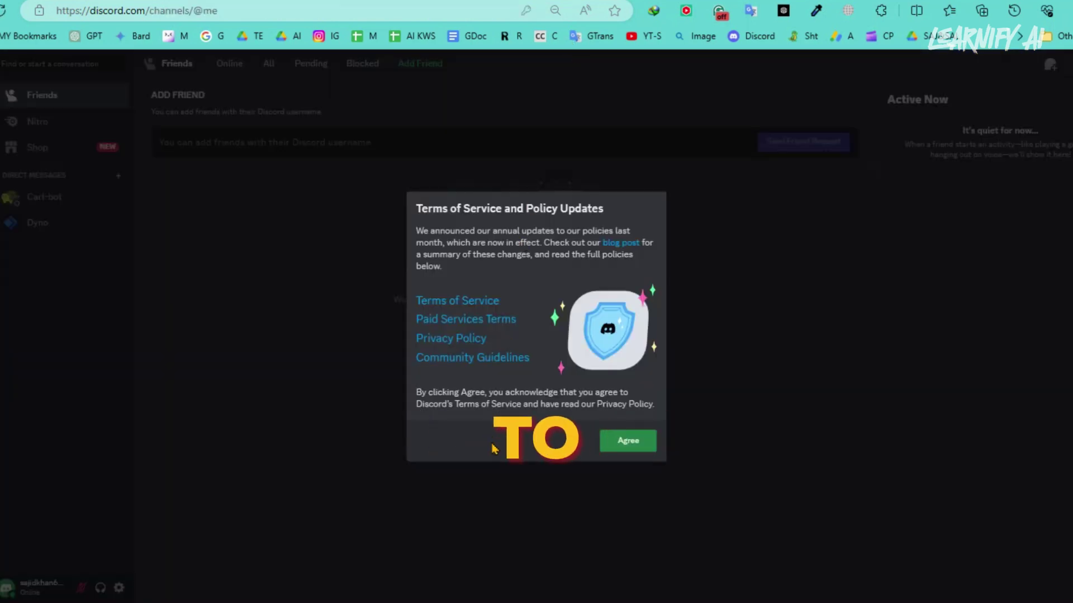
click(637, 442)
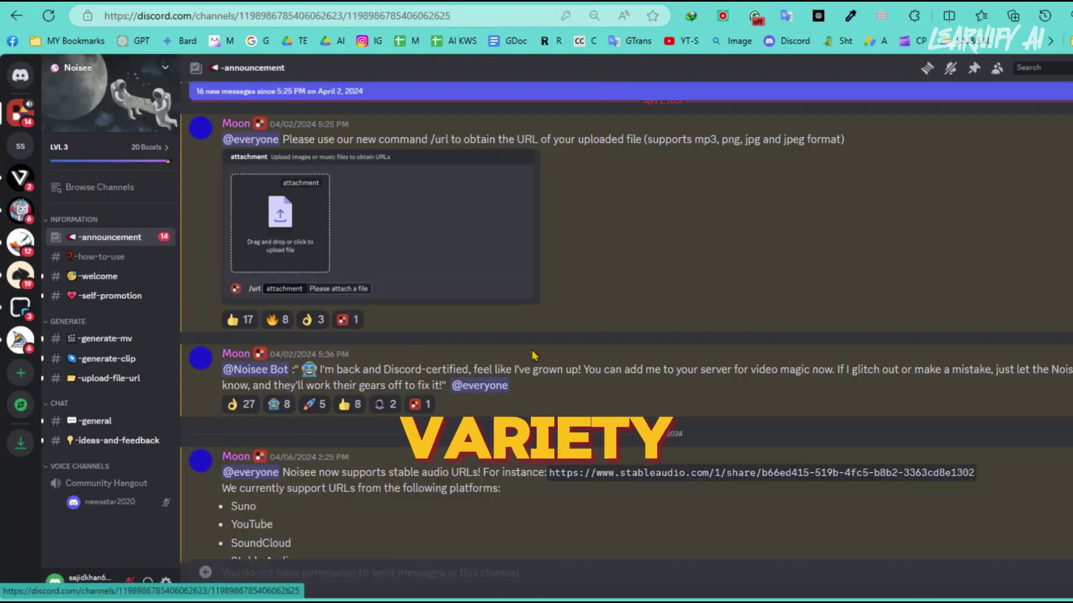
scroll(534, 356, down, 7)
scroll(533, 355, up, 3)
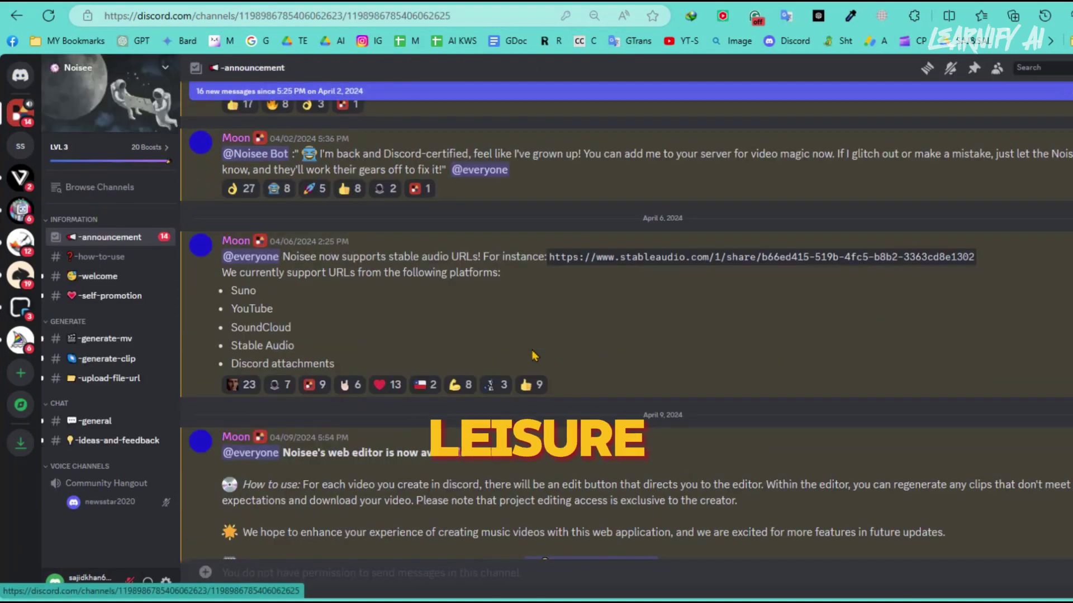
scroll(534, 355, up, 10)
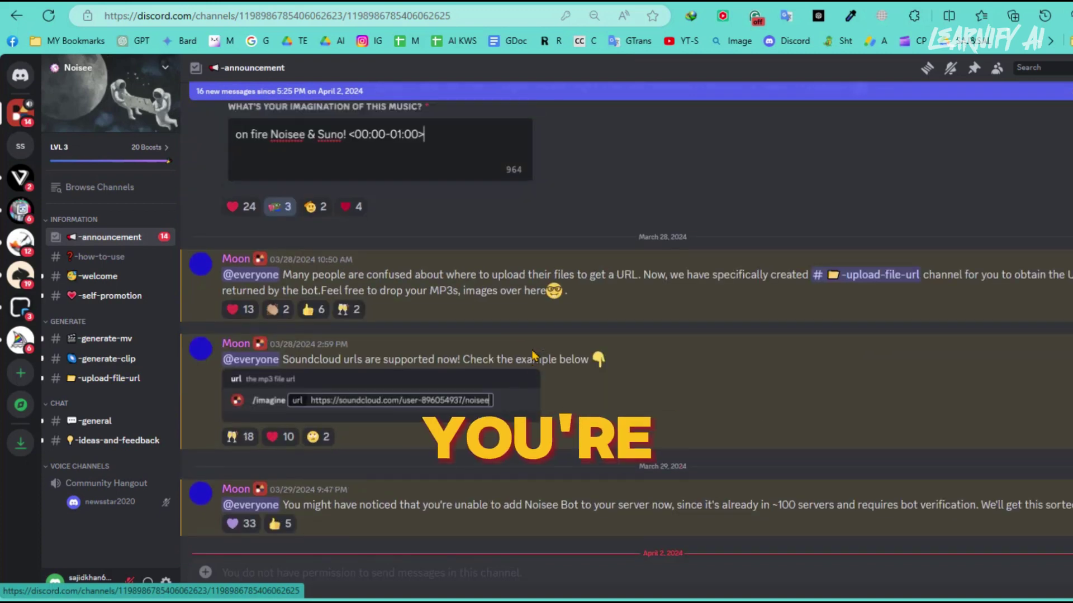
scroll(534, 356, up, 1)
scroll(534, 355, up, 3)
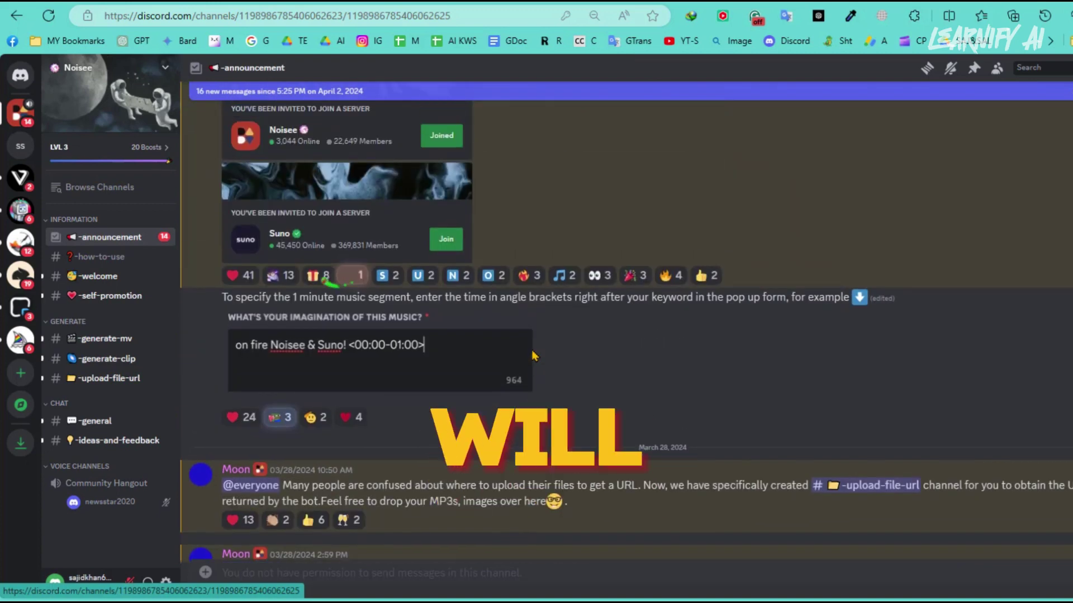
scroll(533, 355, up, 3)
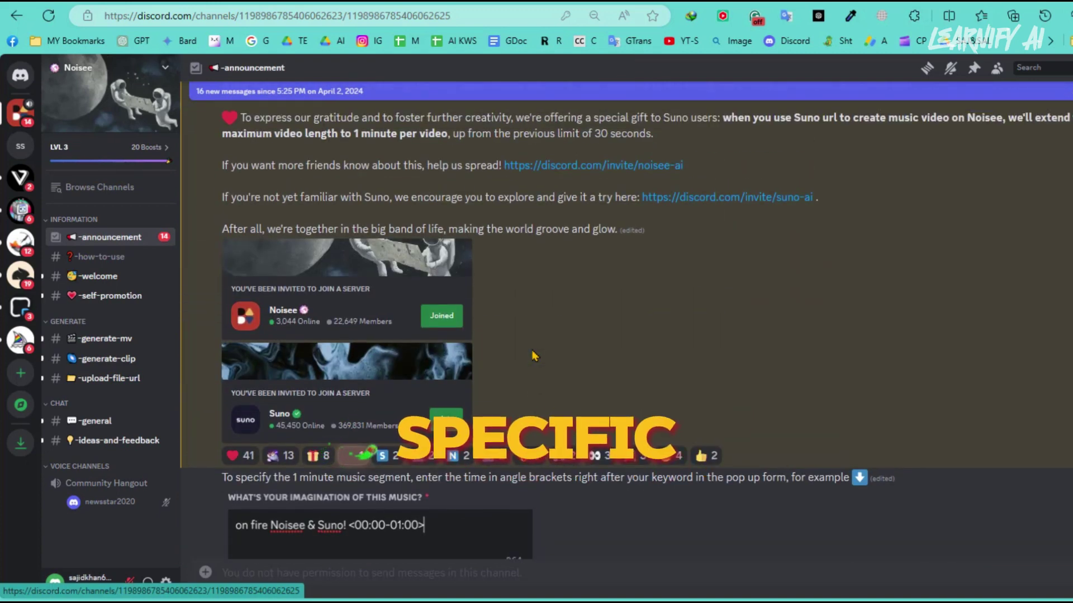
scroll(534, 355, up, 3)
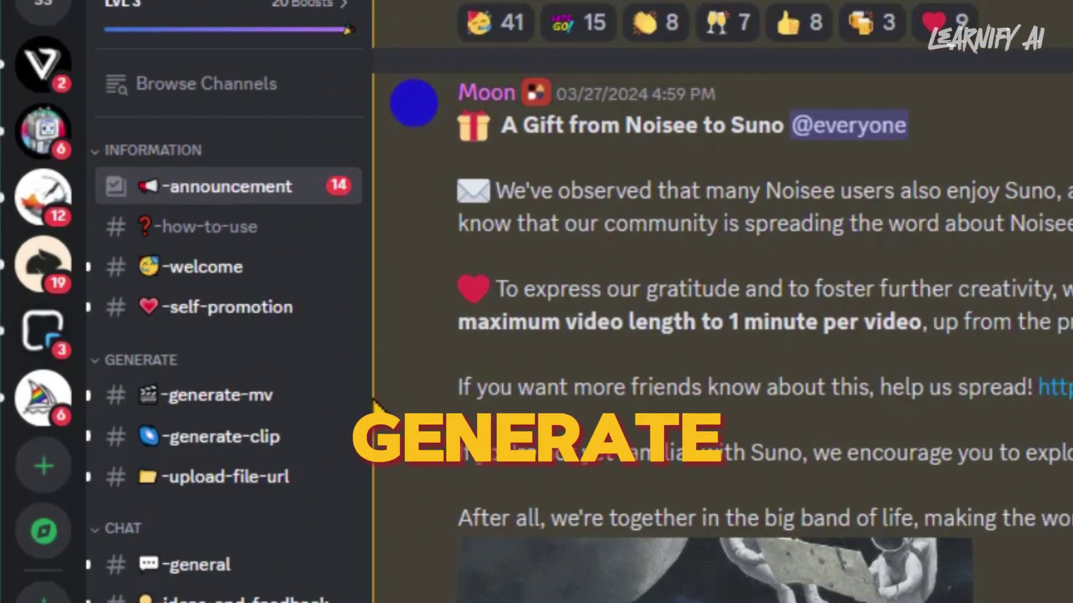
mouse_move(157, 338)
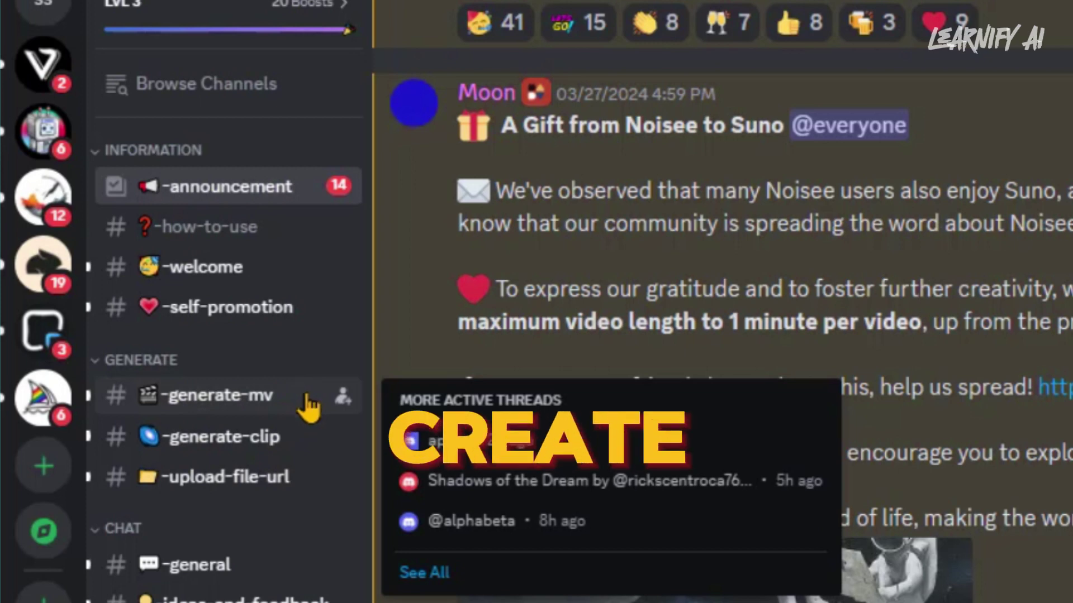
mouse_move(307, 441)
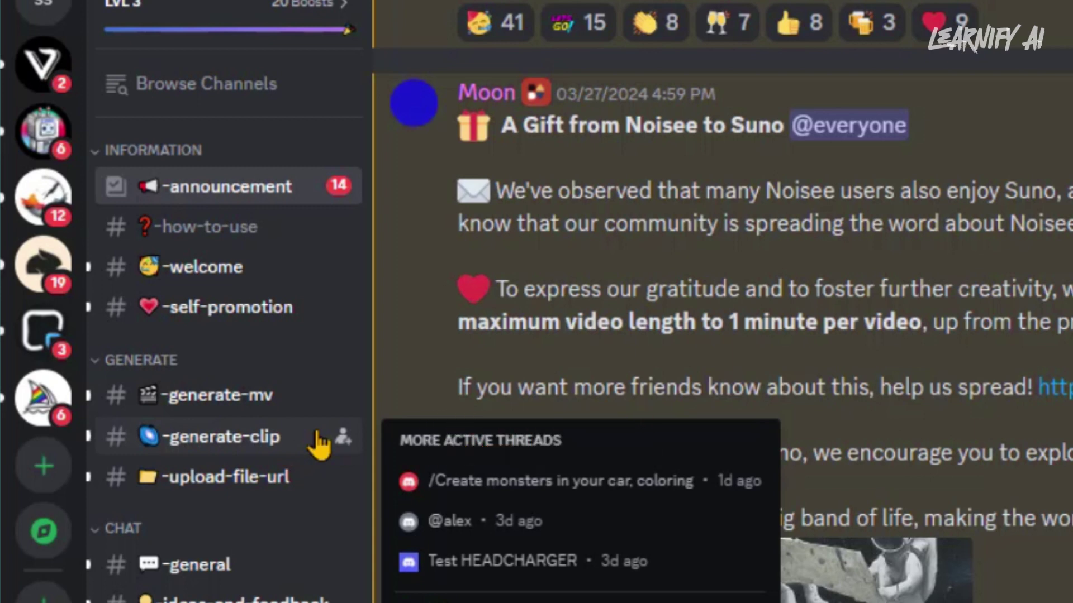
mouse_move(314, 483)
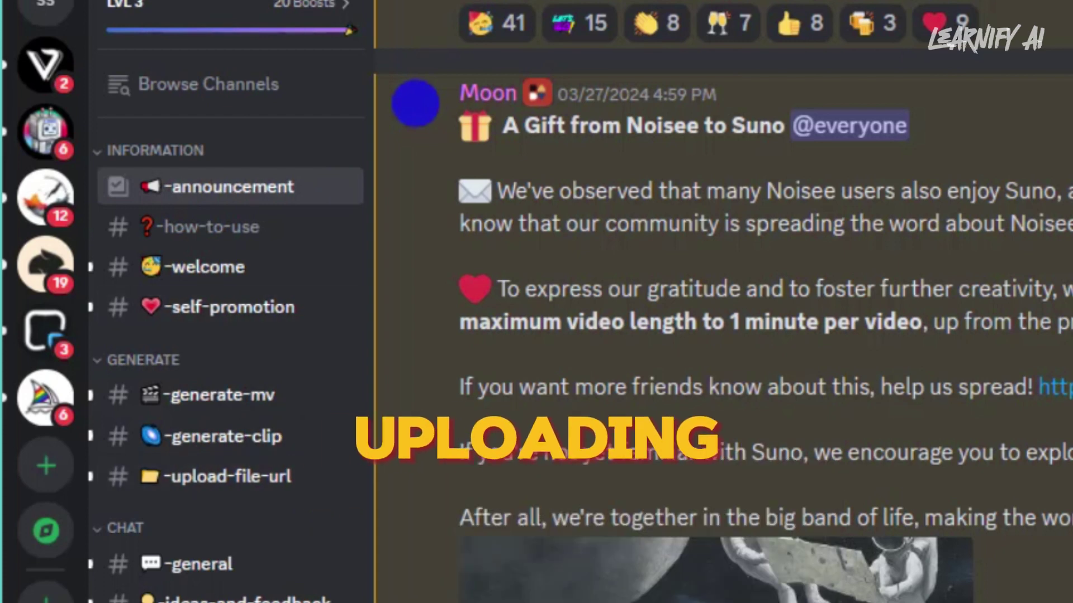
In the #-generate-mv channel, start the Noisee bot's /imagine command.
mouse_move(293, 411)
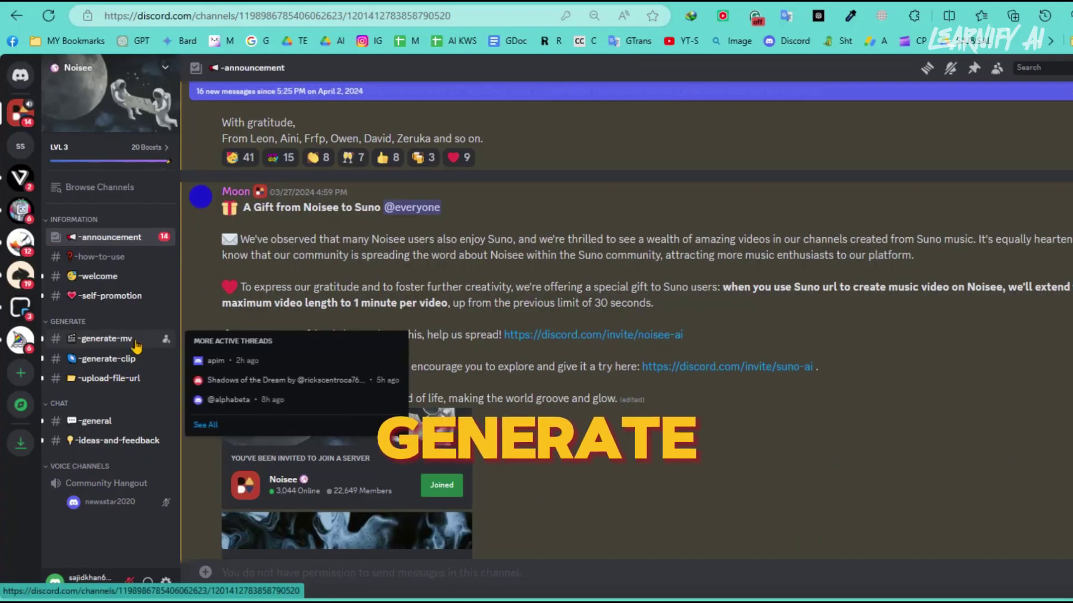
click(137, 342)
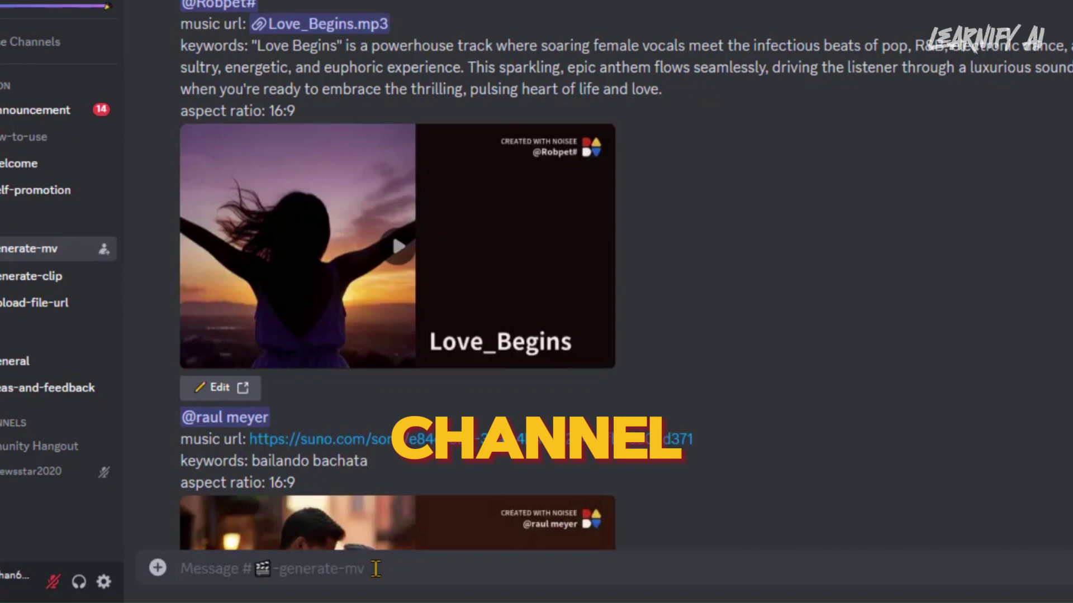
text(/)
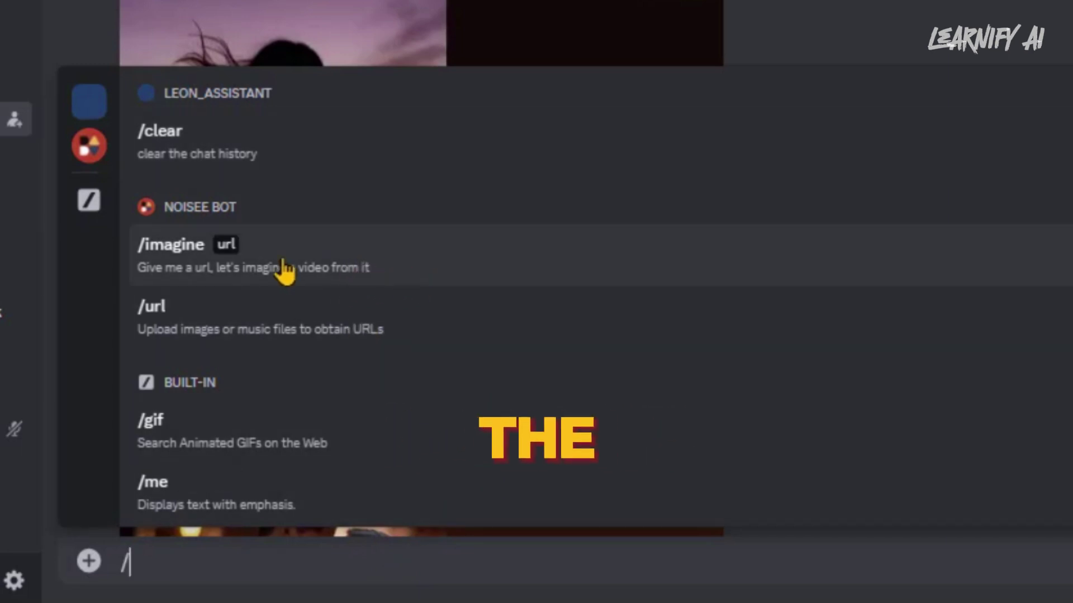
click(369, 266)
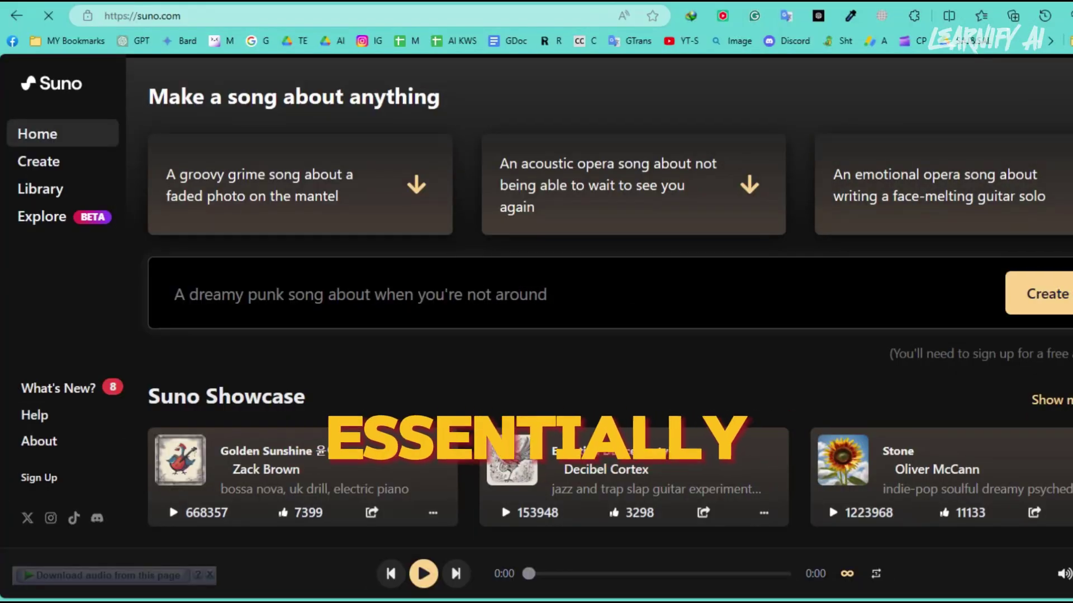
Scroll down Suno's homepage past the trending songs to the Top Categories genre tiles.
scroll(168, 420, down, 4)
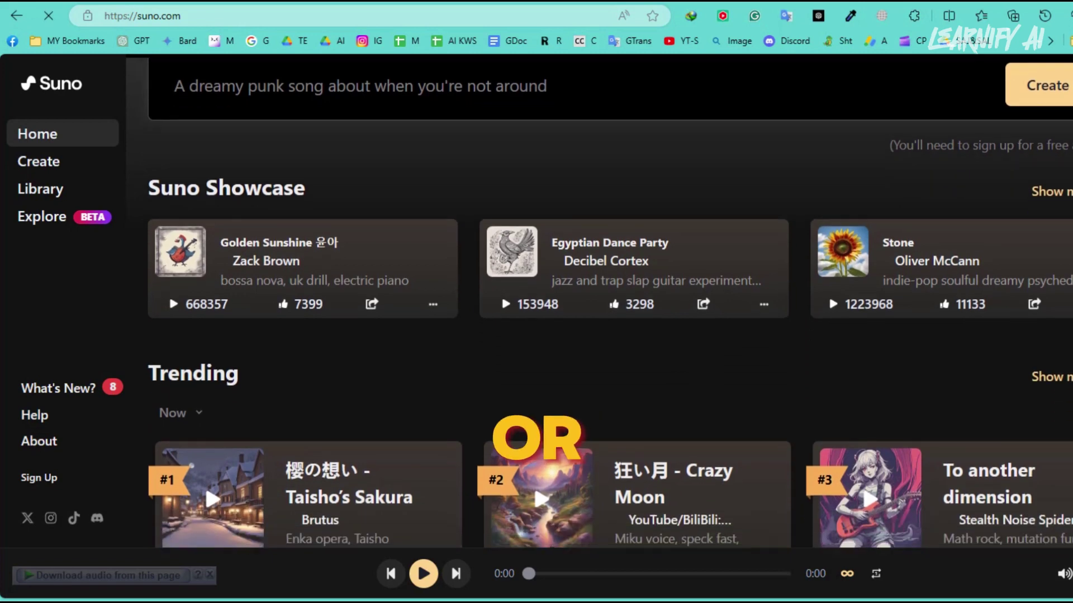
scroll(608, 303, down, 5)
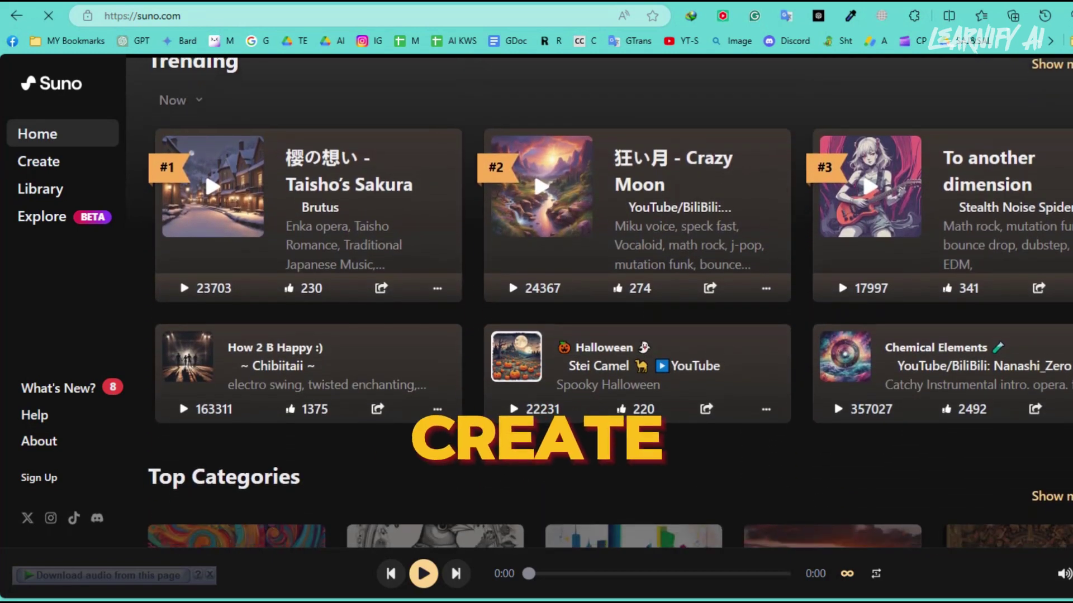
scroll(609, 302, down, 5)
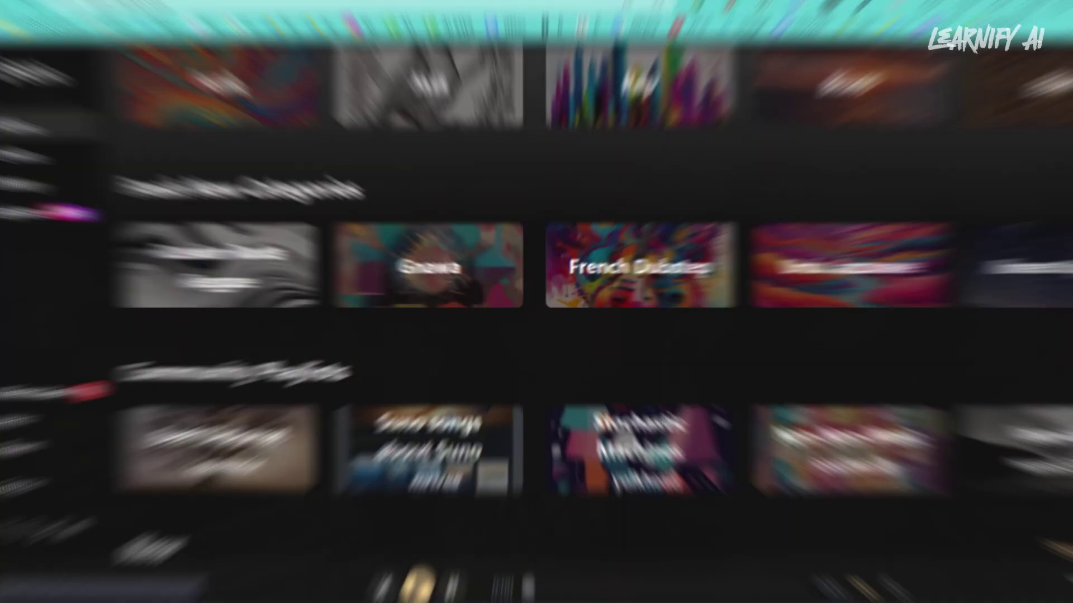
scroll(610, 303, down, 8)
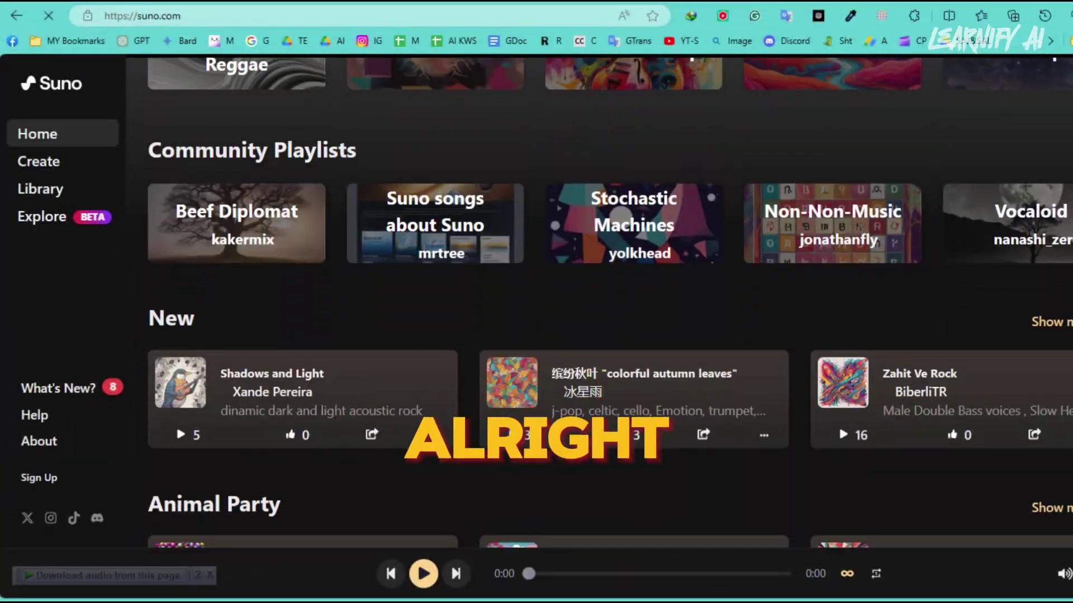
scroll(875, 248, down, 10)
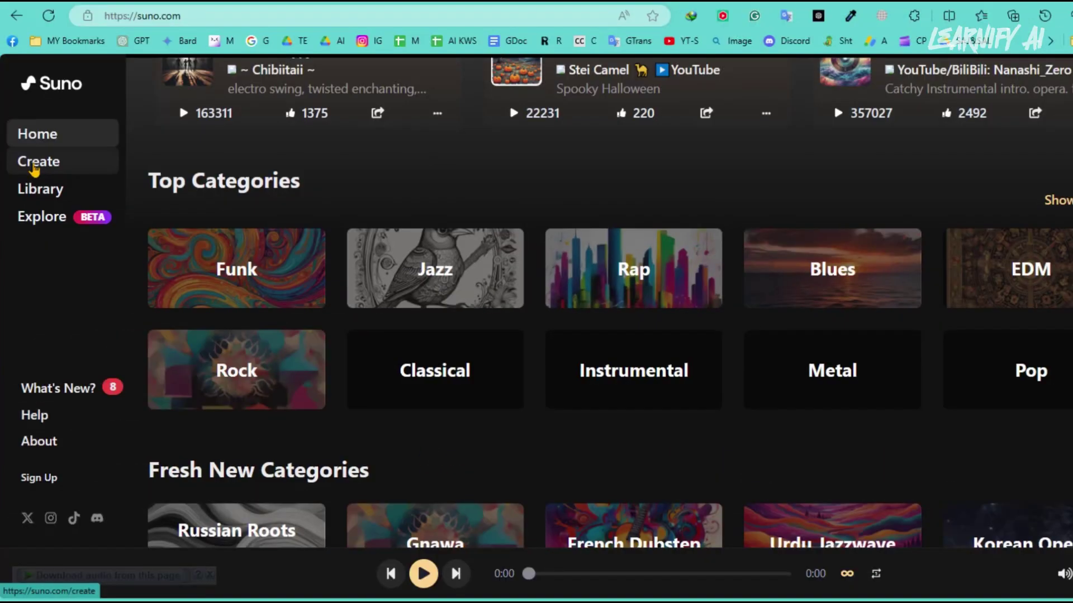
Generate songs from 'An epic hip hop song about love and heartbreak' and play the first Shattered Hearts.
click(39, 162)
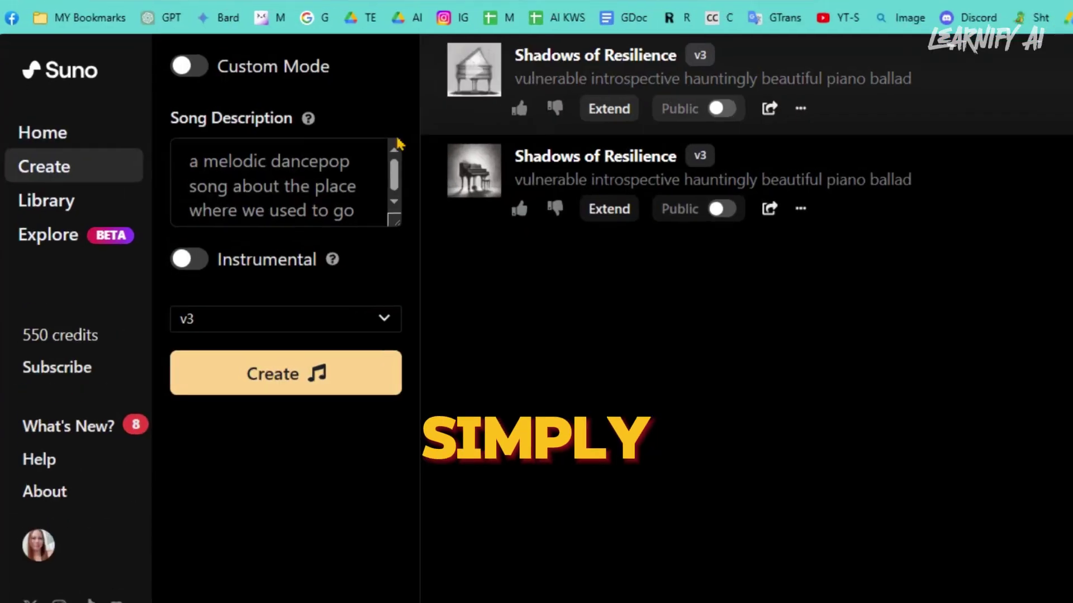
click(324, 168)
text(An epic hip )
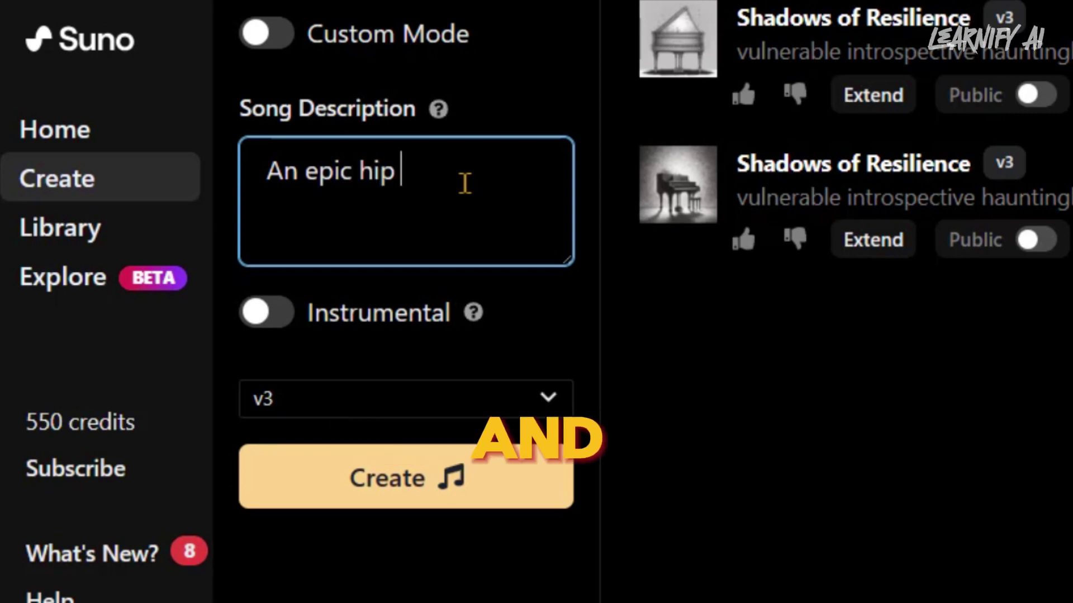
text(hop song about love and heartbreak)
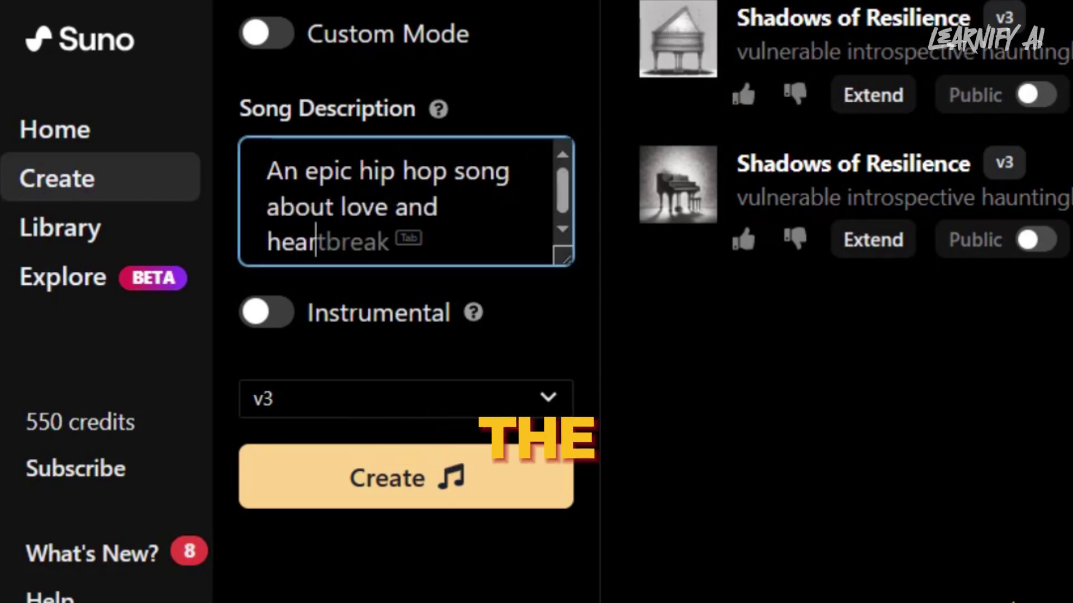
click(480, 492)
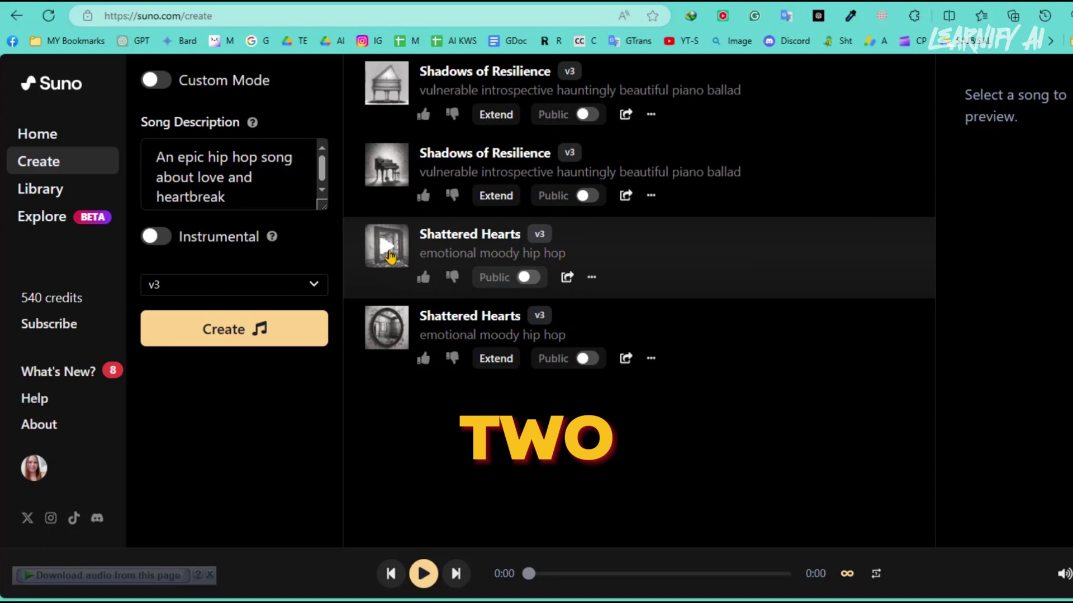
click(390, 257)
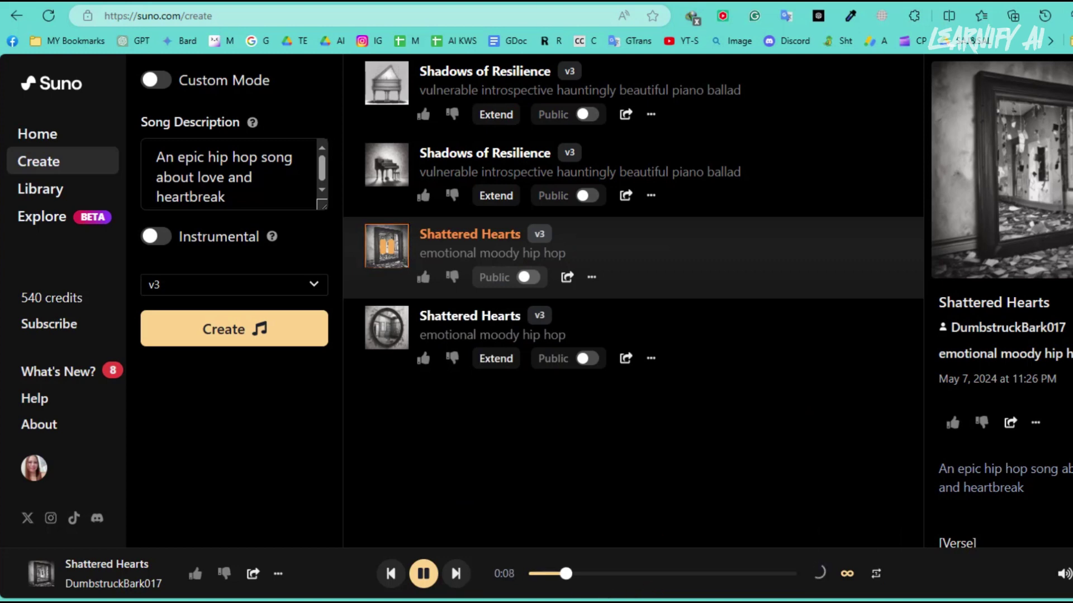
Lower the volume, preview both Shattered Hearts tracks, and copy the second song's link.
key(XF86AudioLowerVolume)
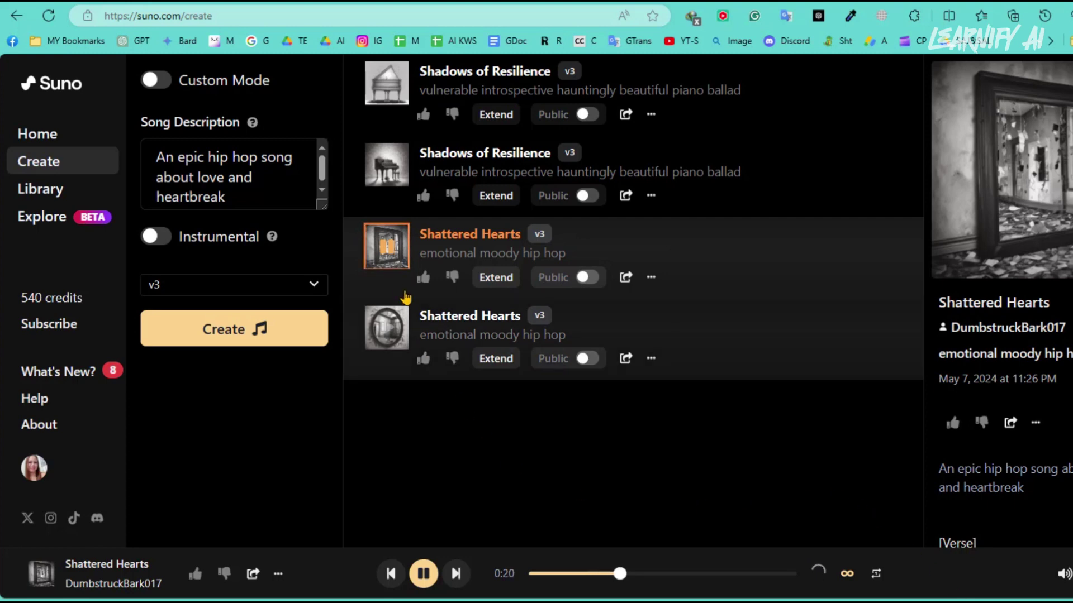
click(388, 254)
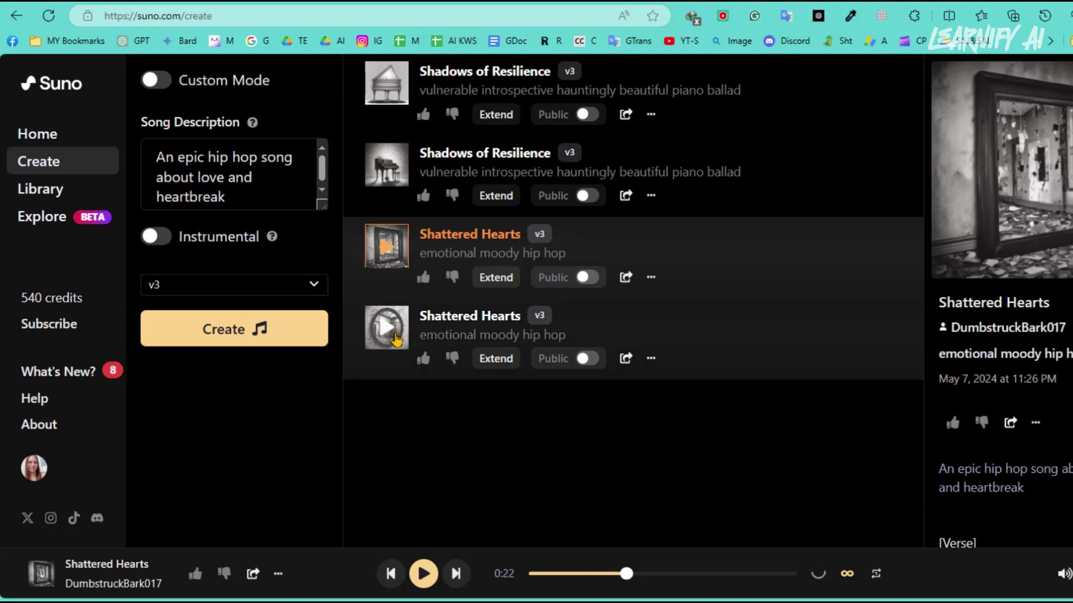
click(390, 328)
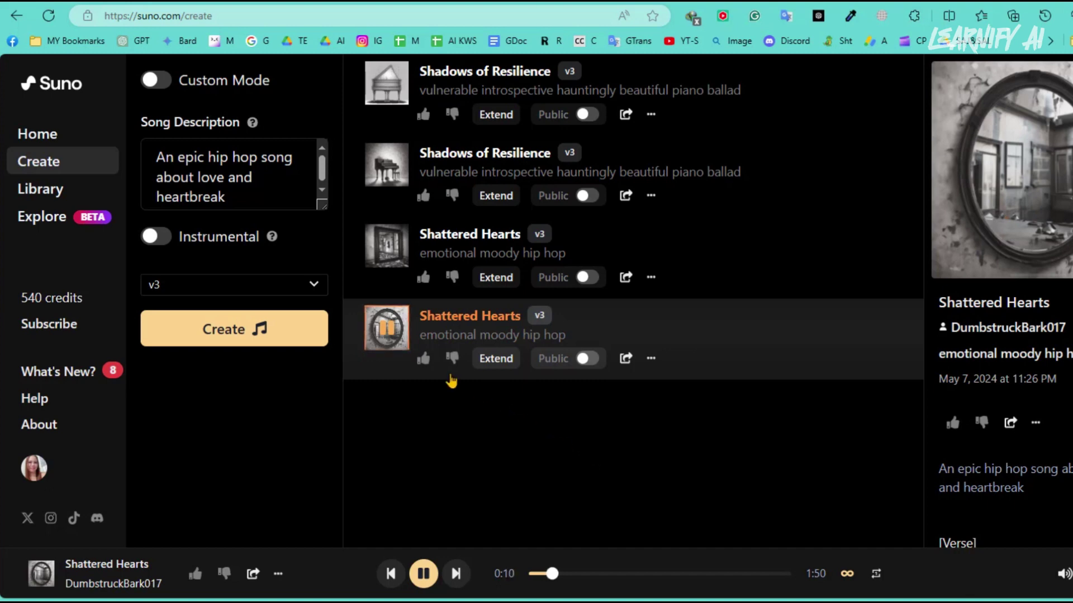
key(space)
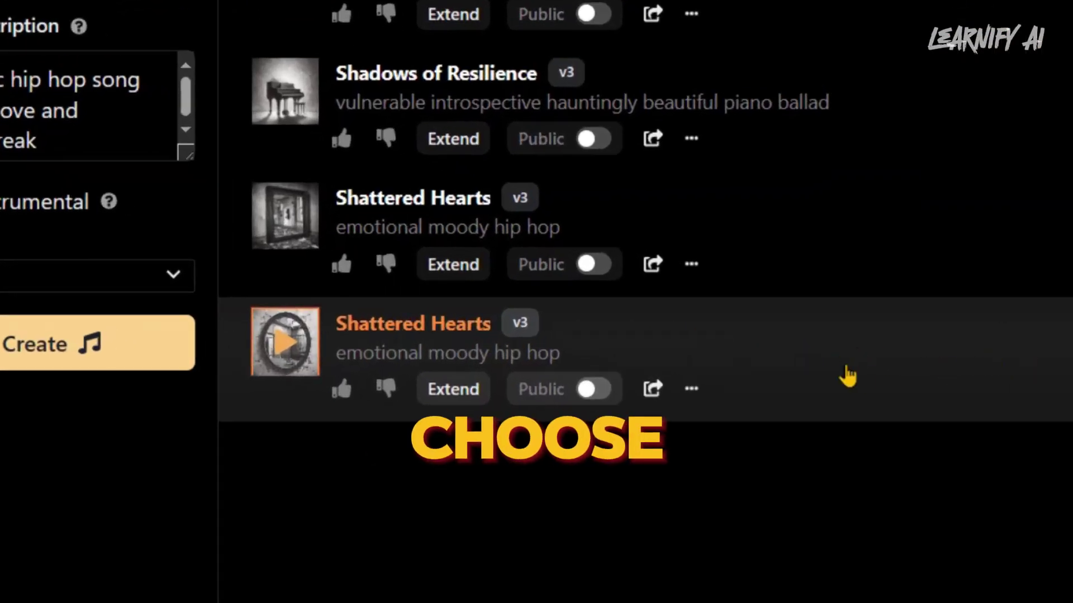
click(652, 391)
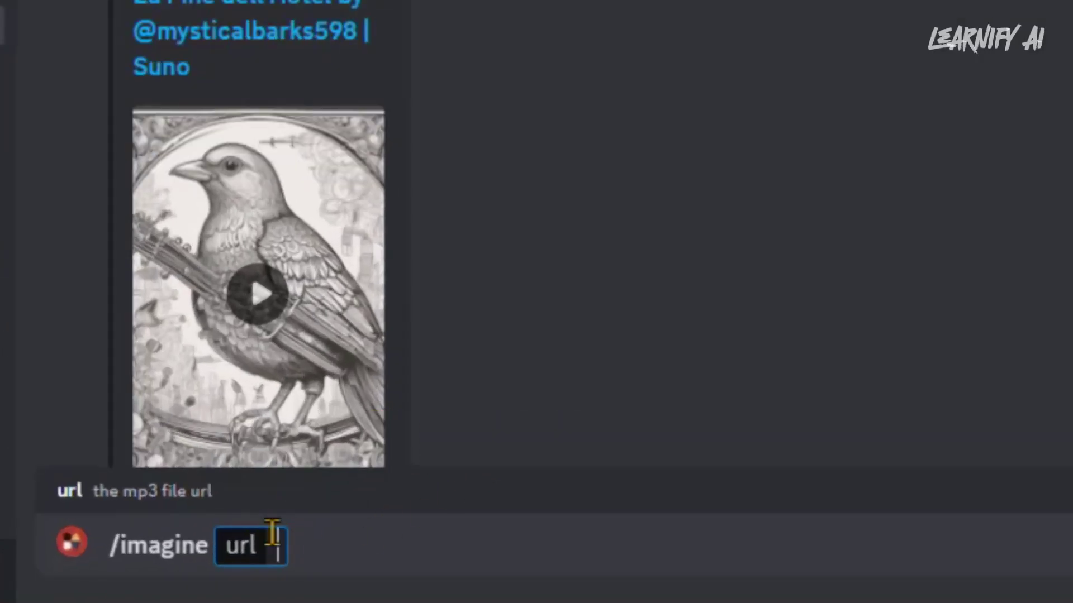
Submit /imagine with the pasted Shattered Hearts link, 'Futuristic, Neon, Cyberpunk, Ai Robot' visuals, 16:9.
right_click(274, 545)
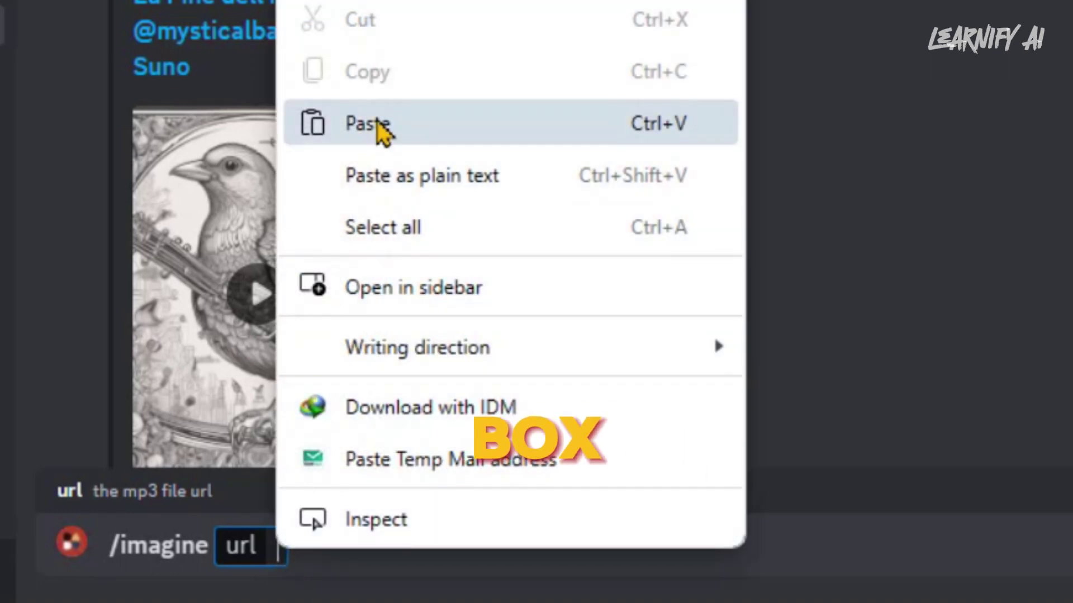
click(375, 123)
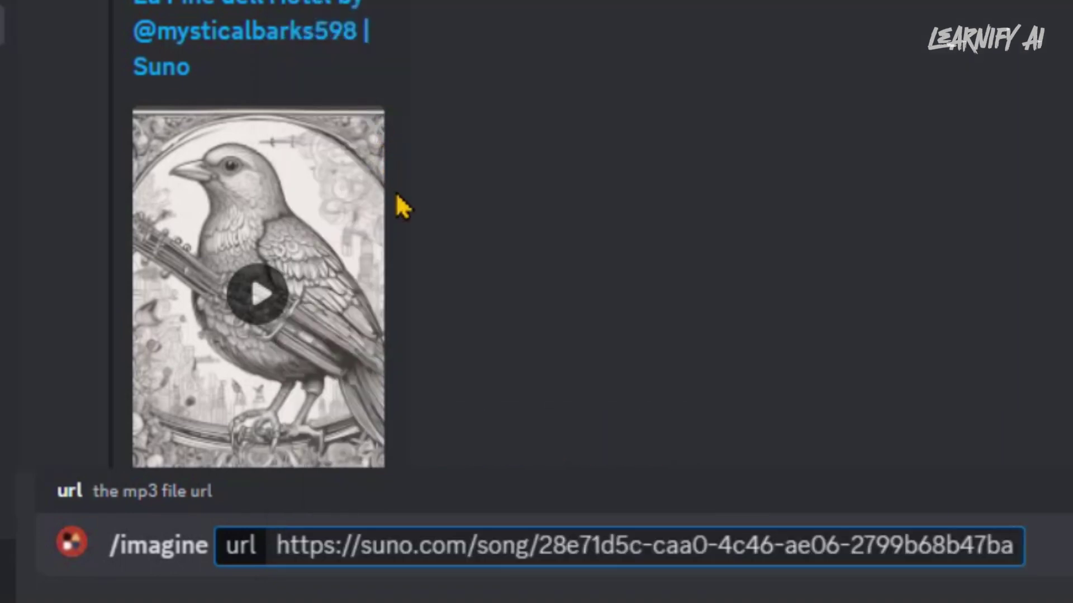
key(Return)
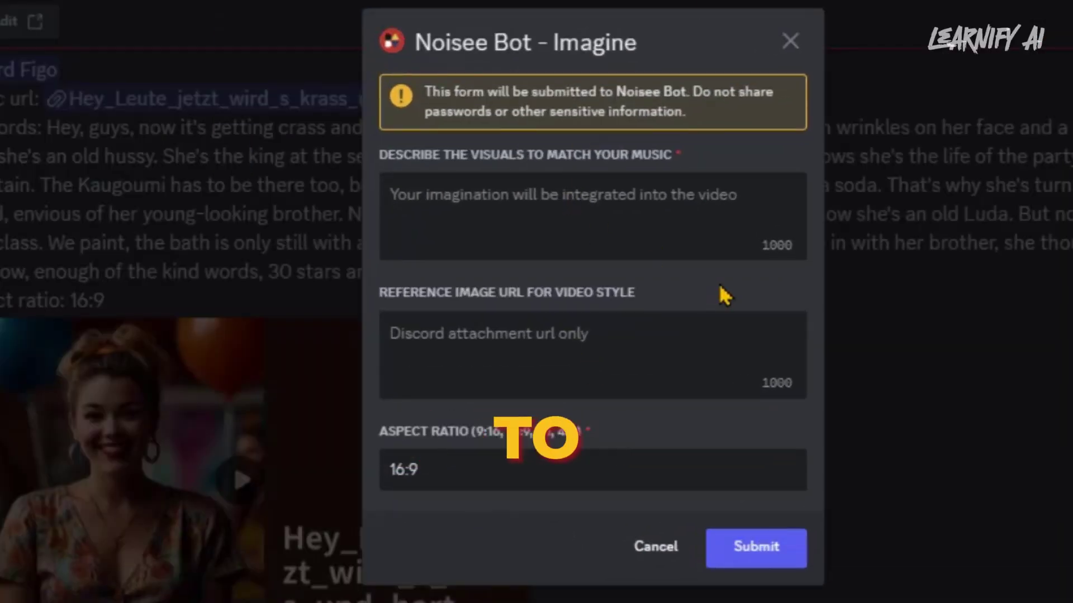
text(Futuristic, Neon, )
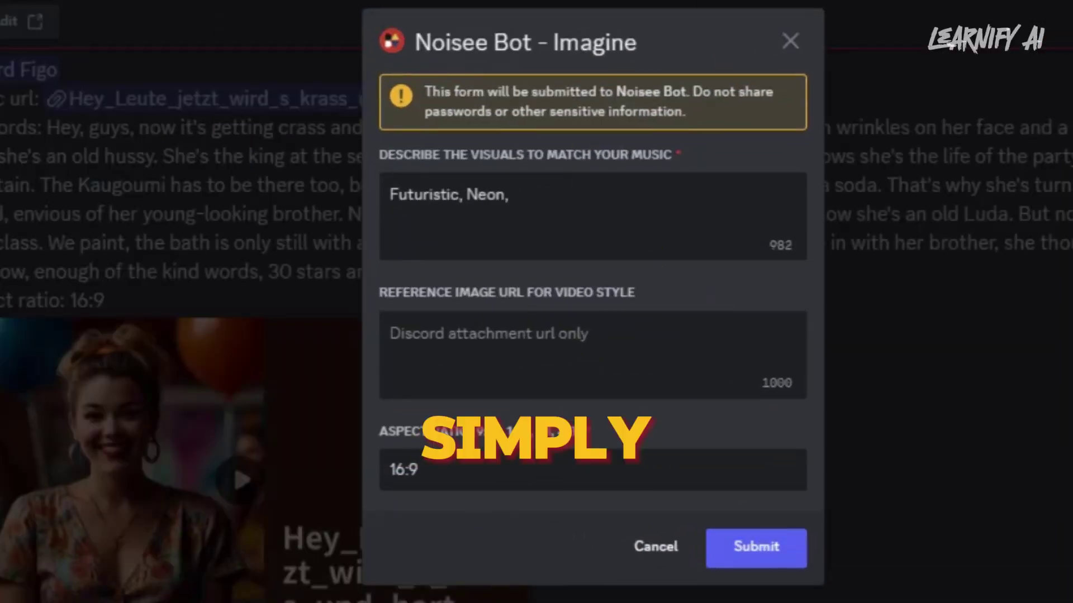
text(Cyberpunk, Ai Robot)
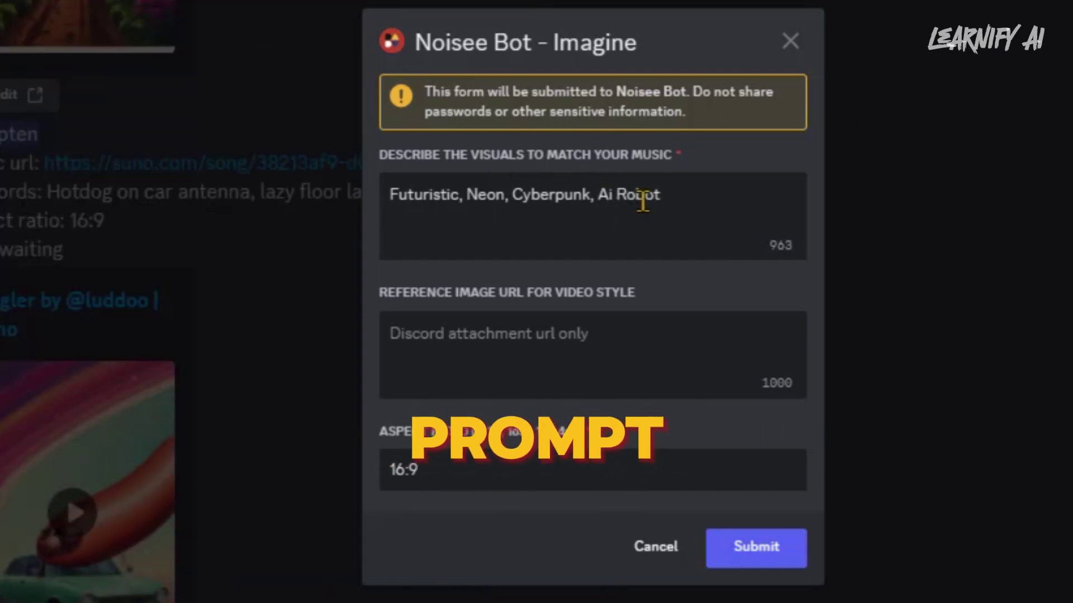
click(515, 346)
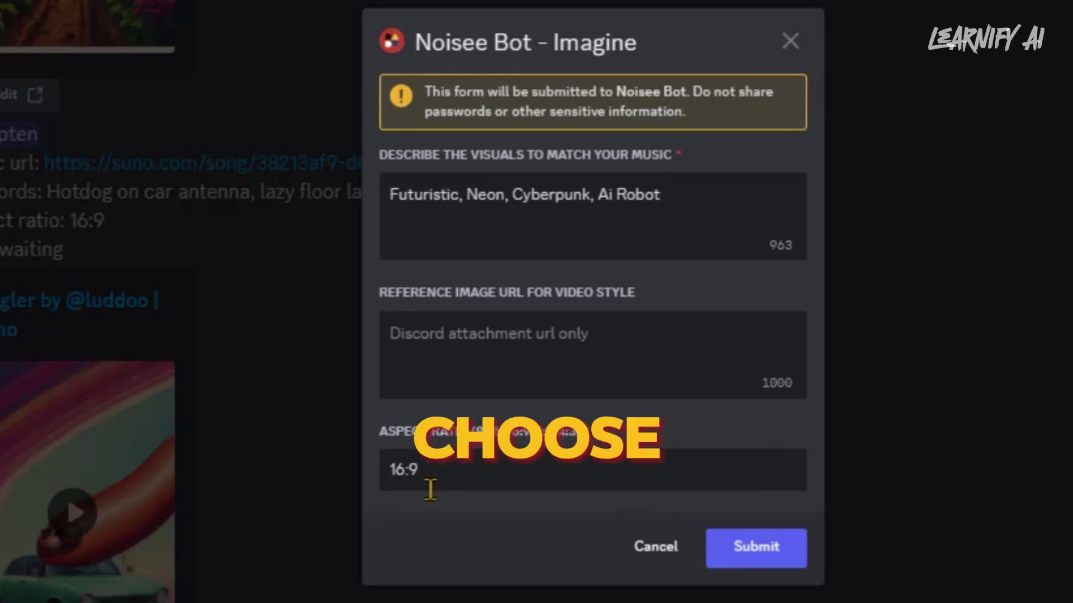
click(776, 550)
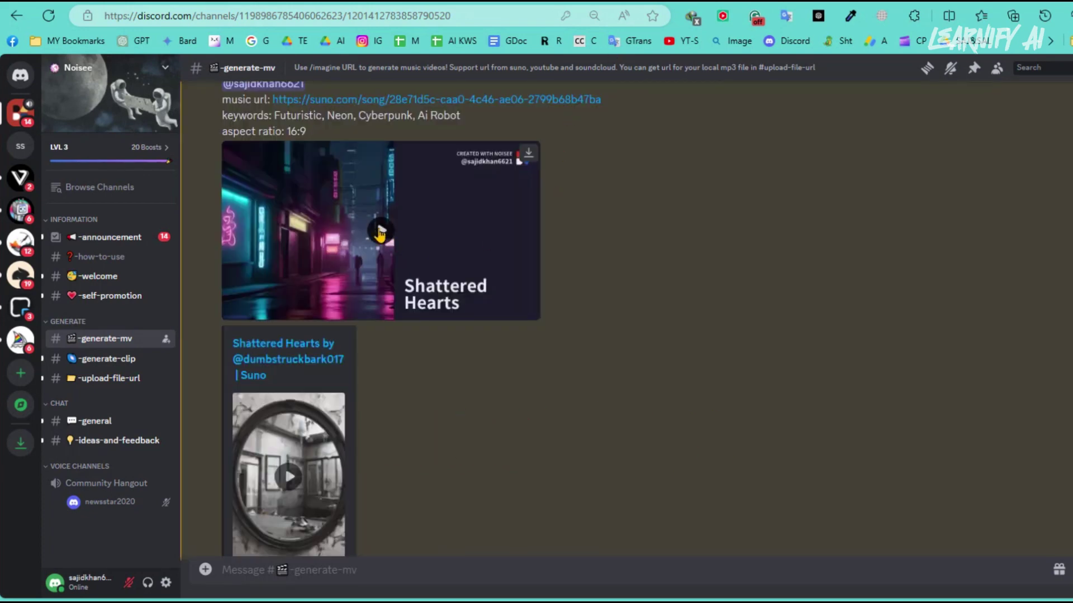
Play the neon cyberpunk Shattered Hearts video and watch it in full screen.
click(380, 231)
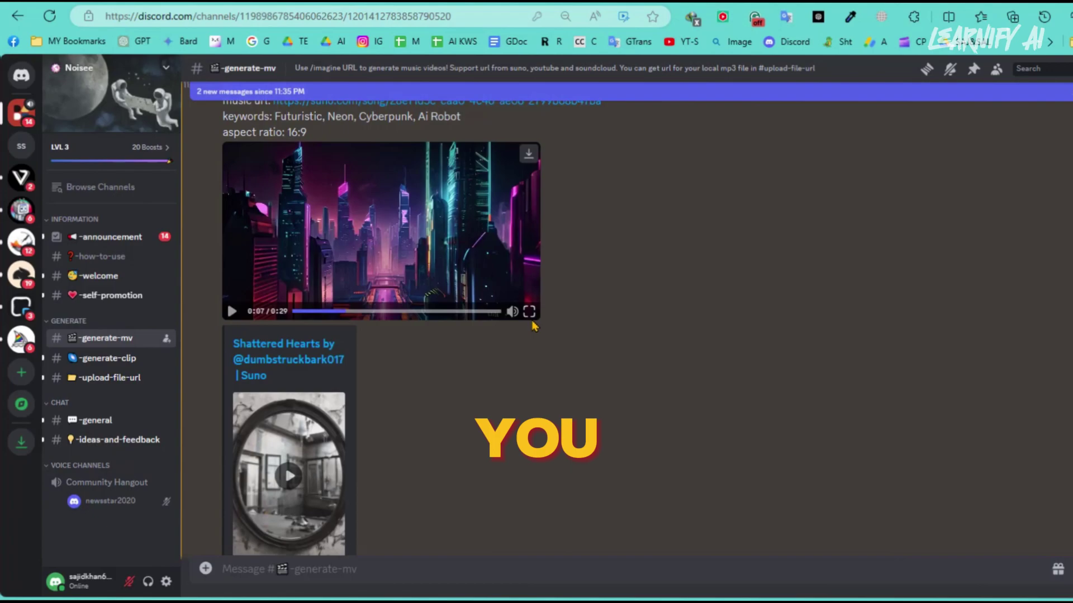
key(F11)
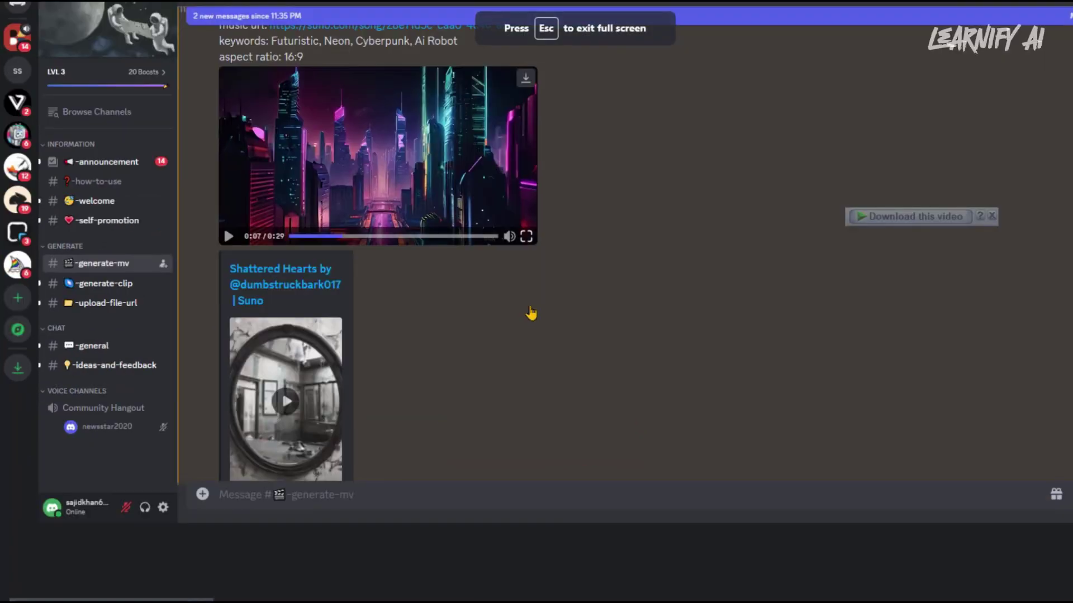
click(526, 236)
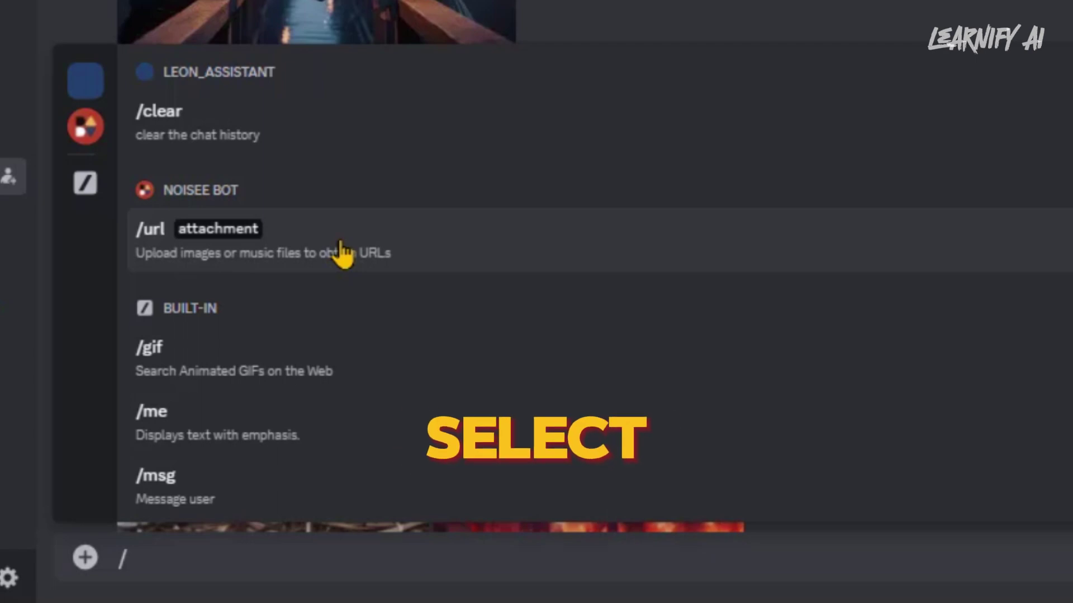
Upload Shattered Hearts.mp3 in #upload-file-url and copy the bot's returned file link.
click(342, 254)
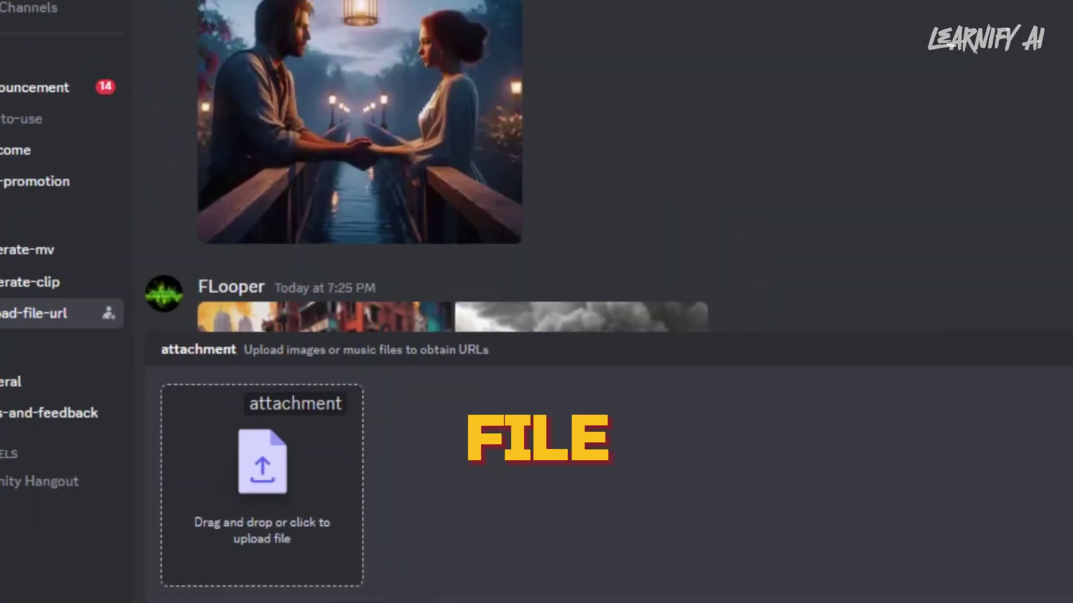
click(192, 383)
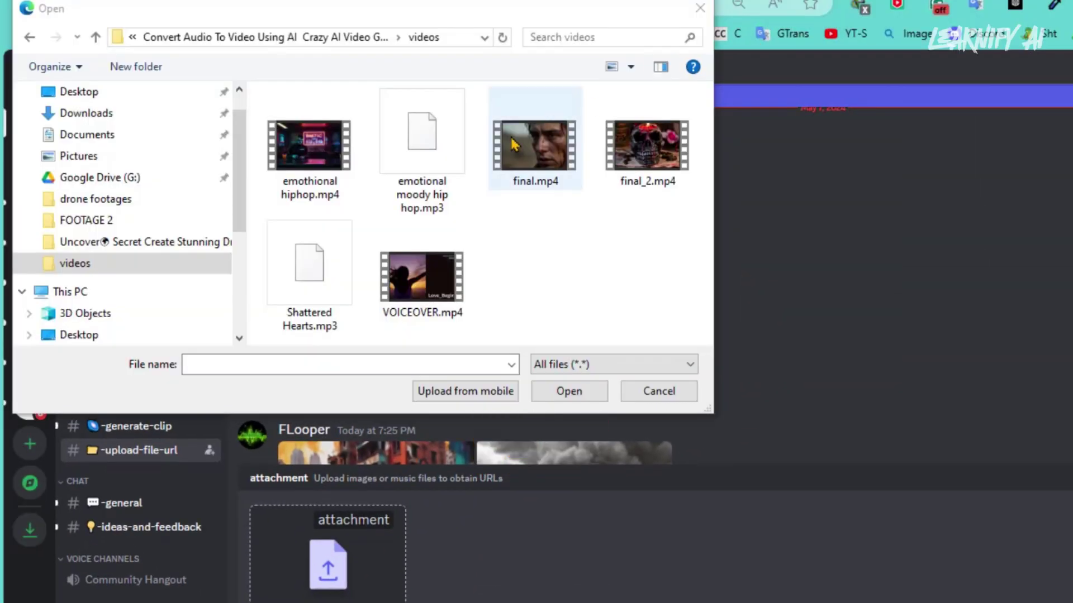
double_click(309, 266)
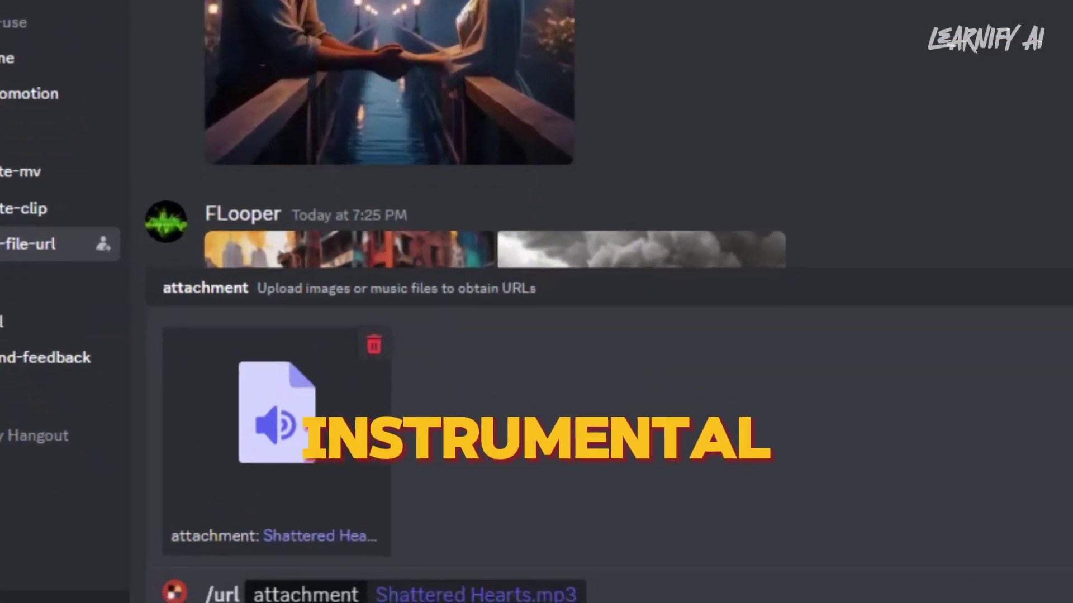
key(Return)
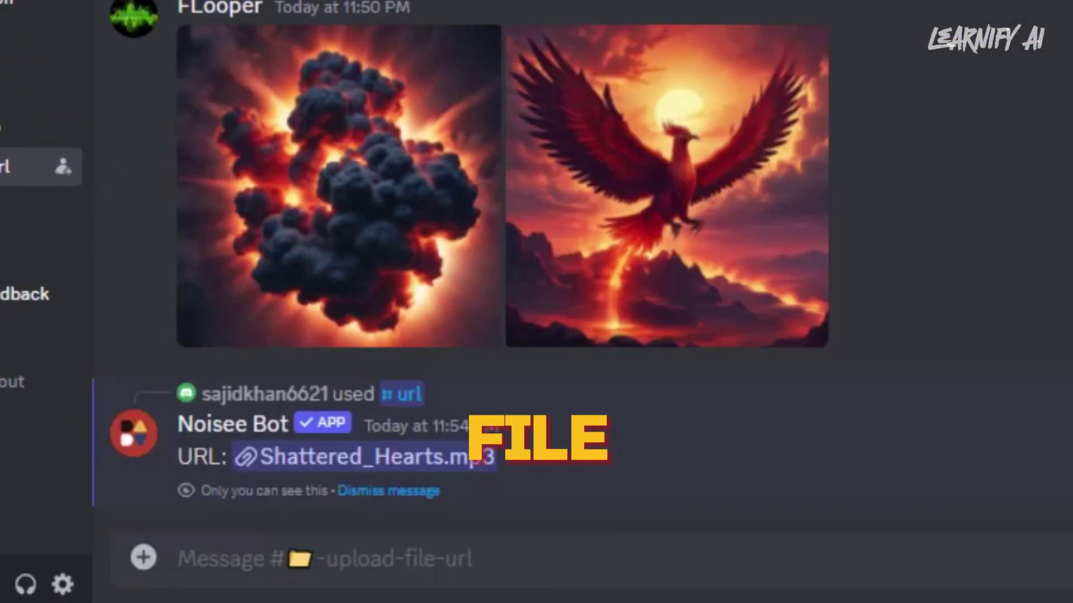
right_click(475, 458)
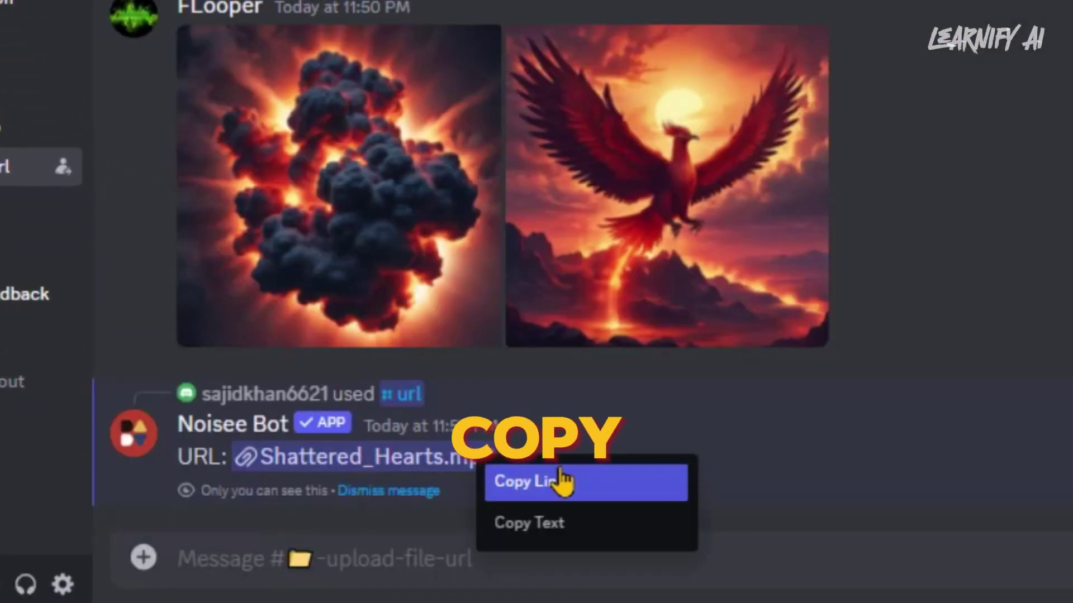
click(587, 495)
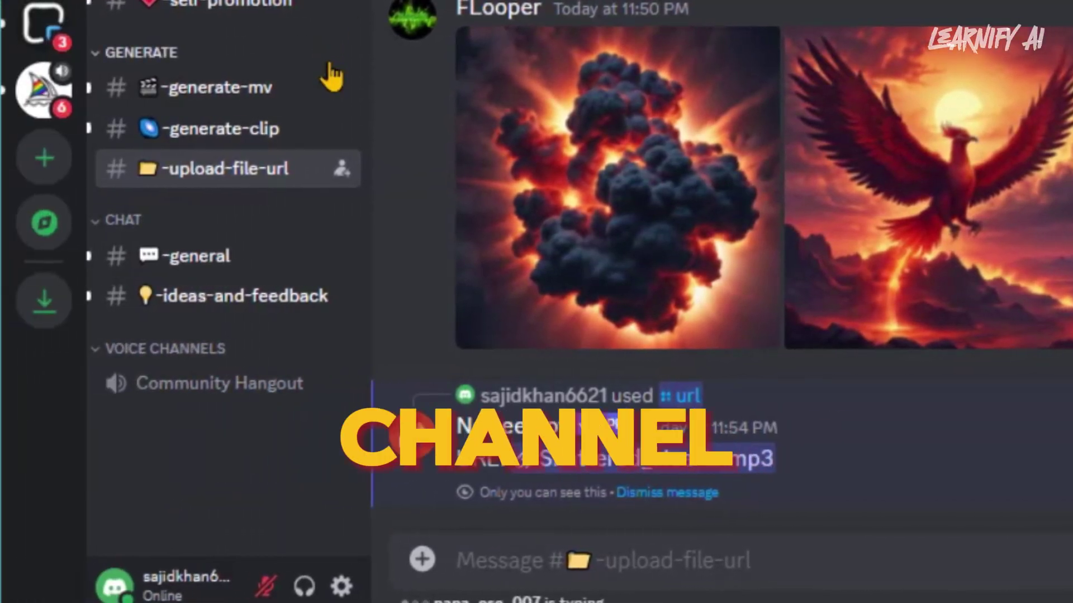
mouse_move(125, 92)
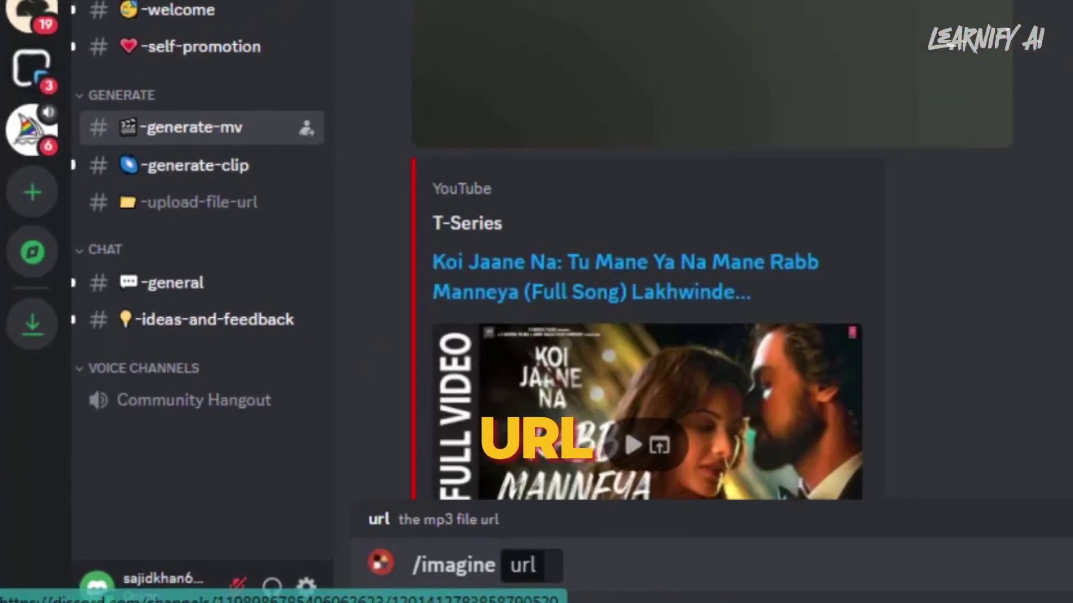
Start /imagine with the copied song URL and paste the ancient-village, girl-and-phoenix description.
key(ctrl+v)
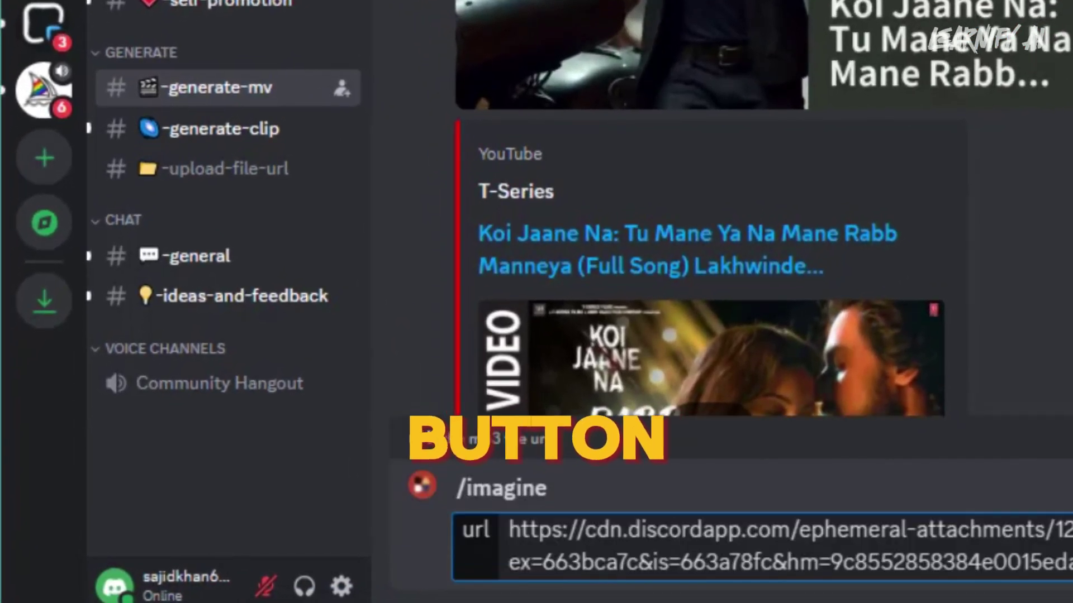
key(Return)
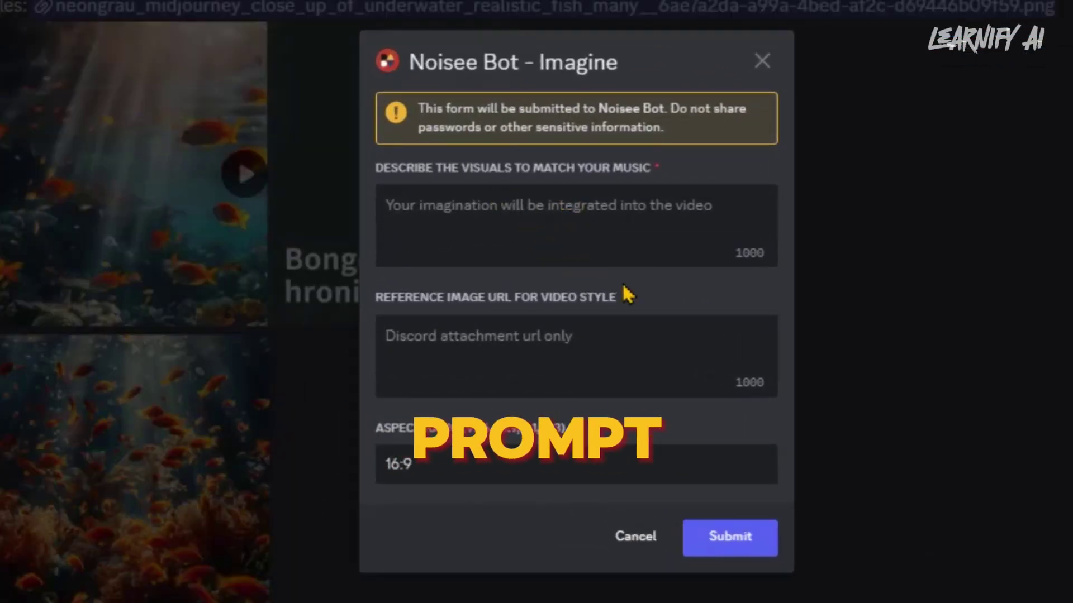
key(ctrl+v)
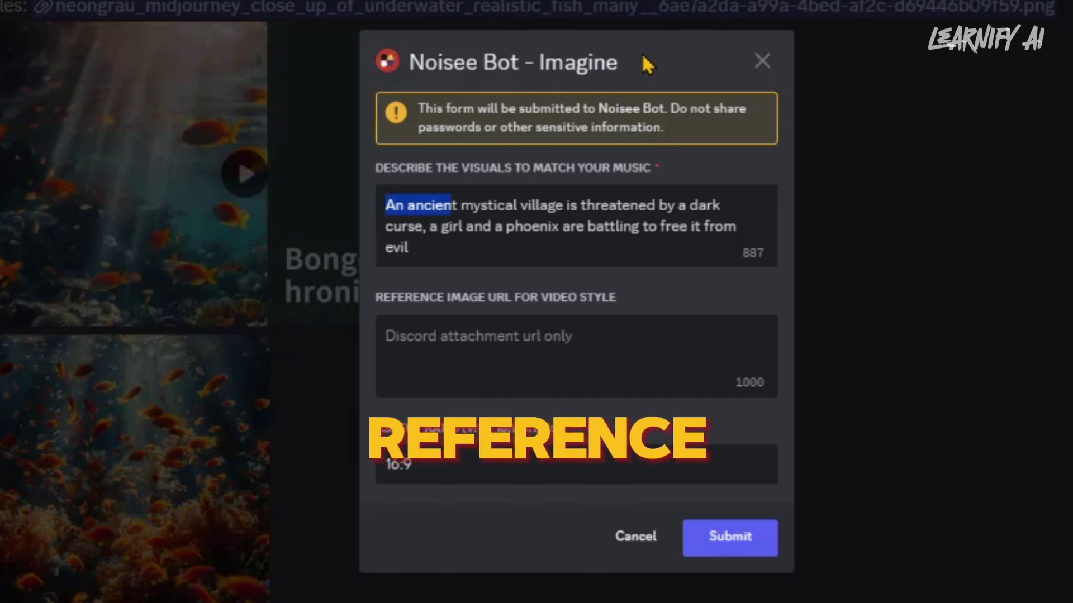
key(shift+Right)
key(shift+Right)
key(shift+Right)
key(shift+Right)
key(shift+Right)
key(shift+Right)
key(shift+Right)
key(shift+Right)
key(shift+Right)
key(shift+Right)
key(shift+Right)
key(shift+Right)
key(shift+Right)
key(shift+Right)
key(shift+Right)
key(shift+Right)
key(shift+Right)
key(shift+Right)
key(shift+Right)
key(shift+Right)
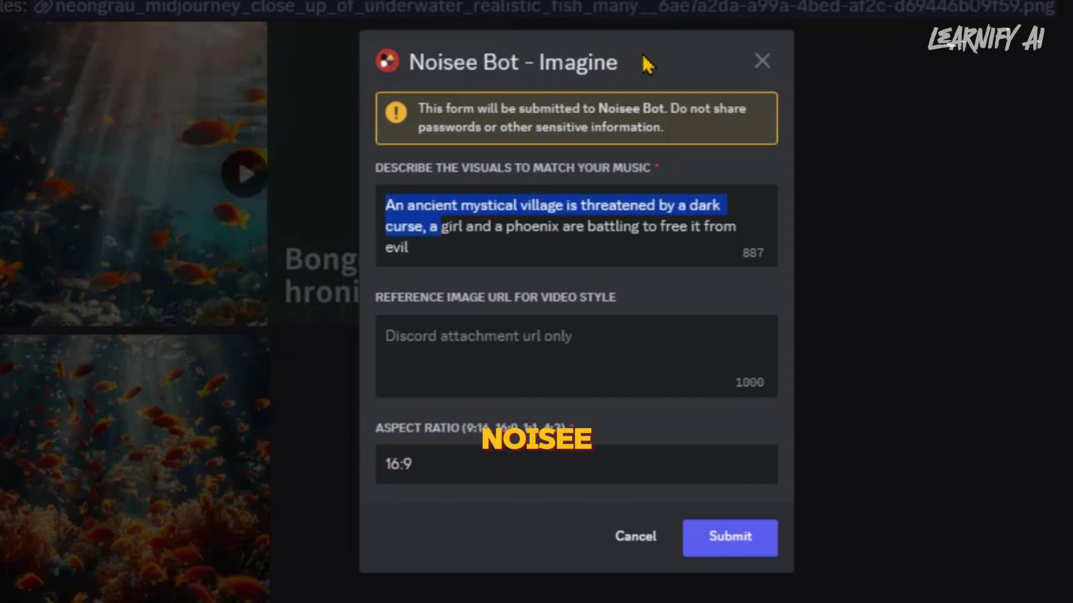
key(shift+Right)
key(shift+Right)
key(shift+Right)
key(shift+Right)
key(shift+Right)
key(shift+Right)
key(shift+Right)
key(shift+Right)
key(shift+Right)
key(shift+Right)
key(shift+Right)
key(shift+Right)
key(shift+Right)
key(shift+Right)
key(shift+Right)
key(shift+Right)
key(shift+Right)
key(shift+Right)
key(shift+Right)
key(shift+Right)
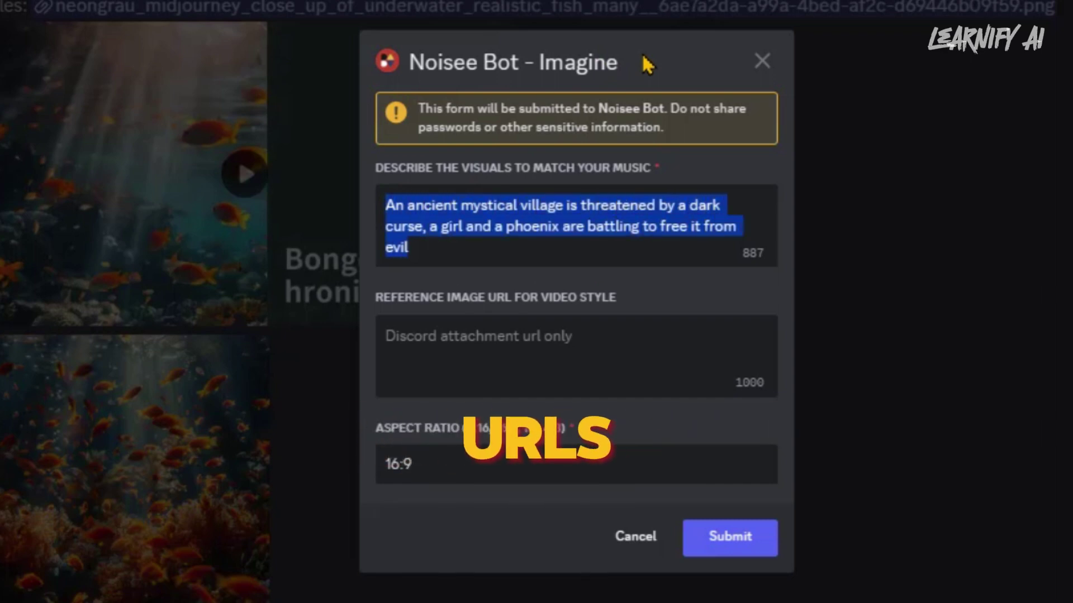
click(557, 215)
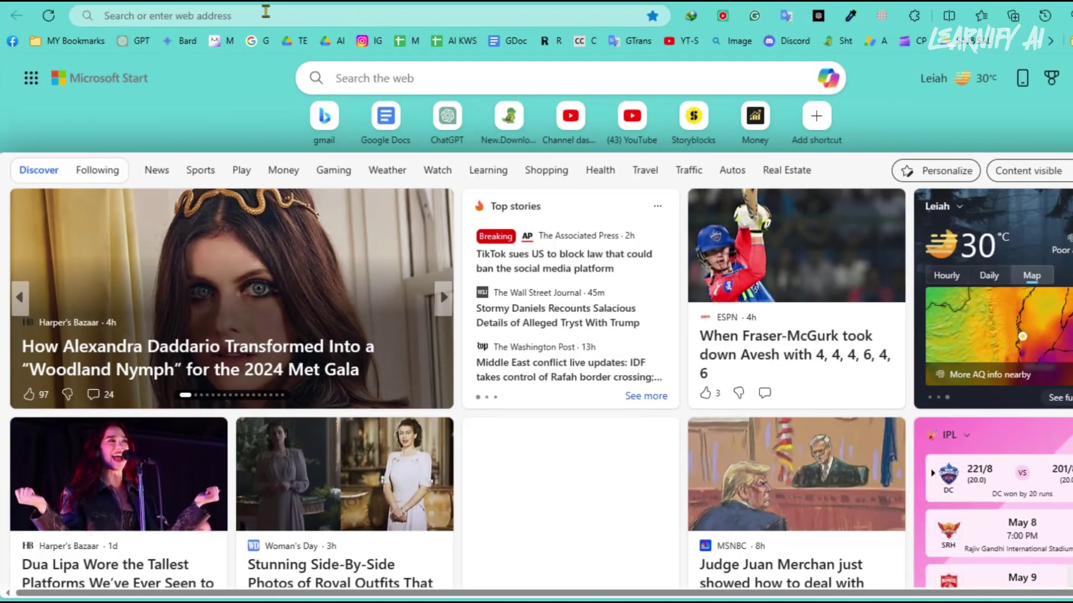
In the #upload-file-url channel, run /url and attach the zombie portrait image.
text(dis)
key(Return)
click(93, 380)
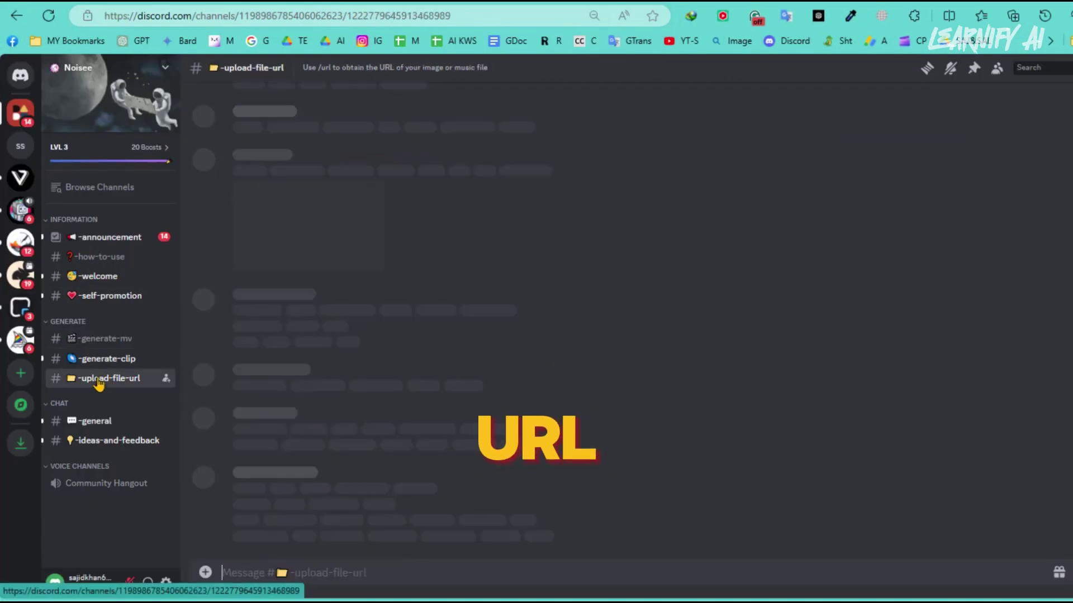
text(url)
key(Tab)
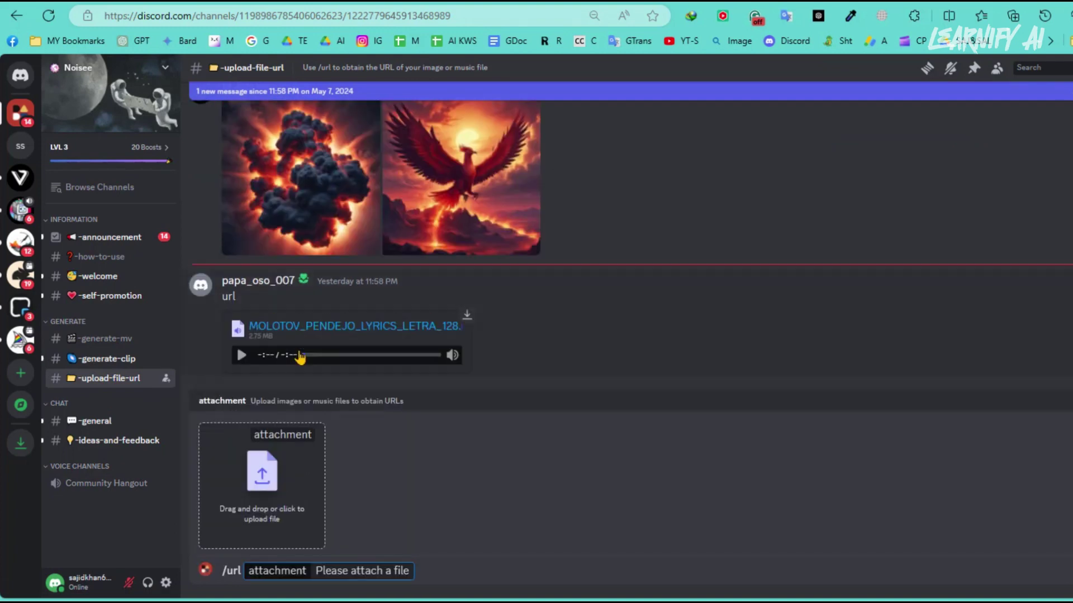
click(262, 486)
double_click(355, 210)
Copy the zombie portrait's image link and paste it into Reference Image URL.
right_click(469, 569)
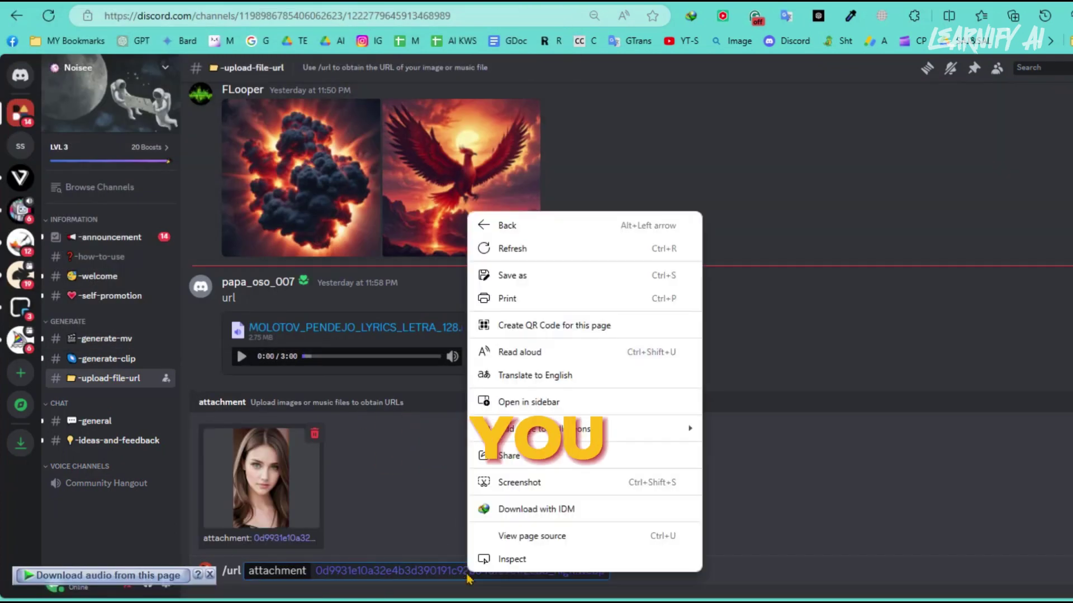
key(Escape)
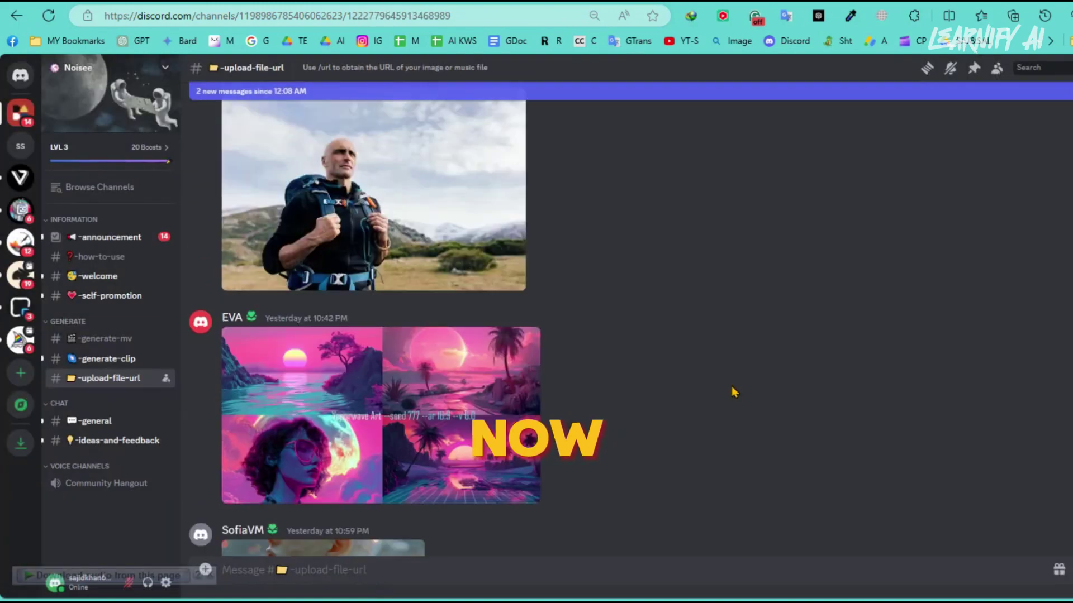
scroll(732, 391, up, 10)
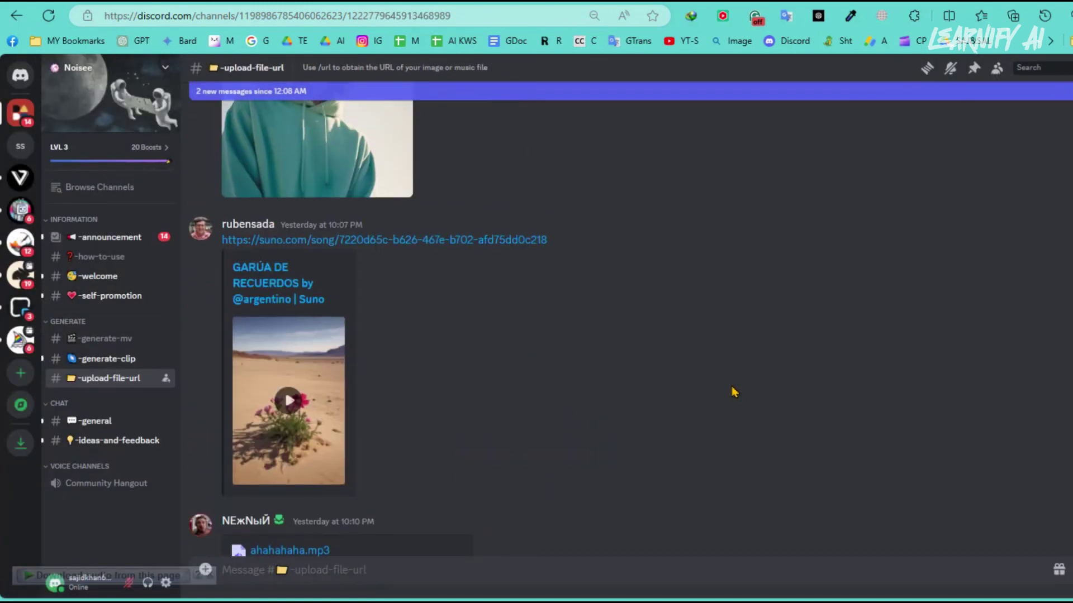
scroll(732, 394, down, 5)
click(324, 273)
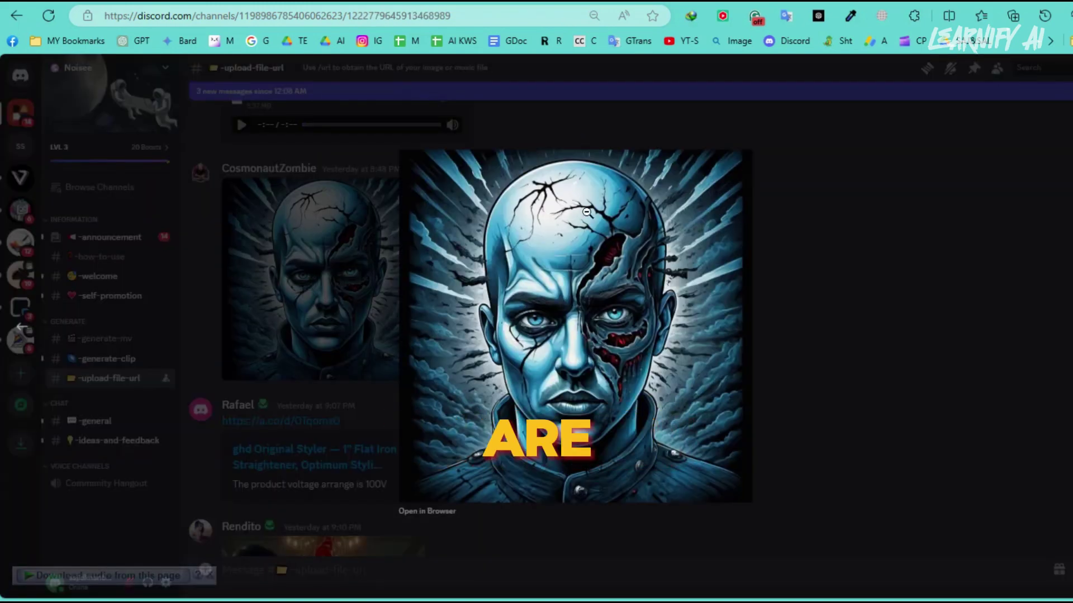
right_click(593, 253)
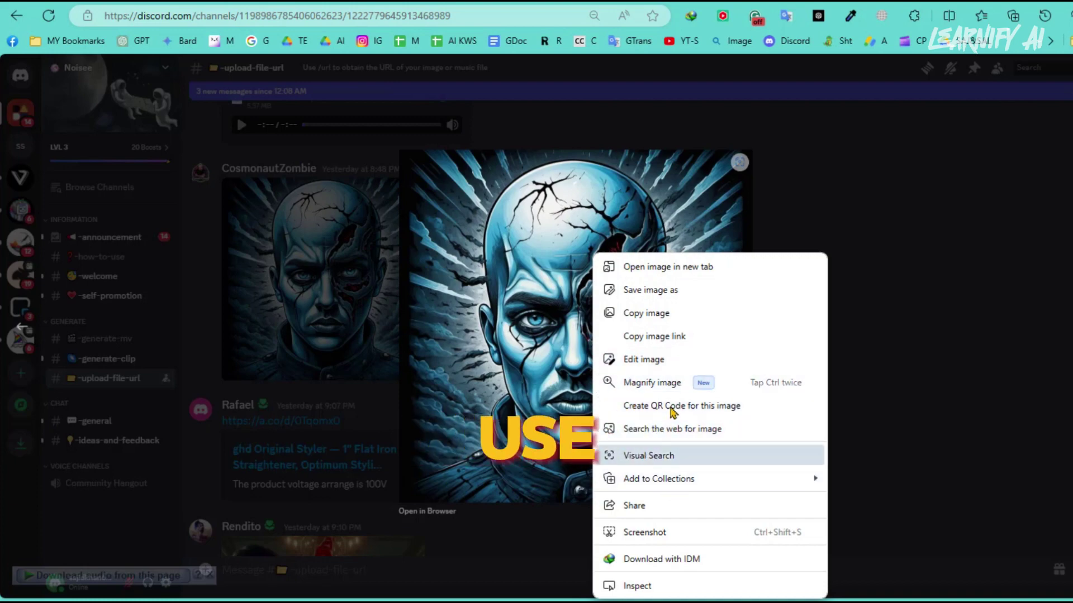
click(651, 335)
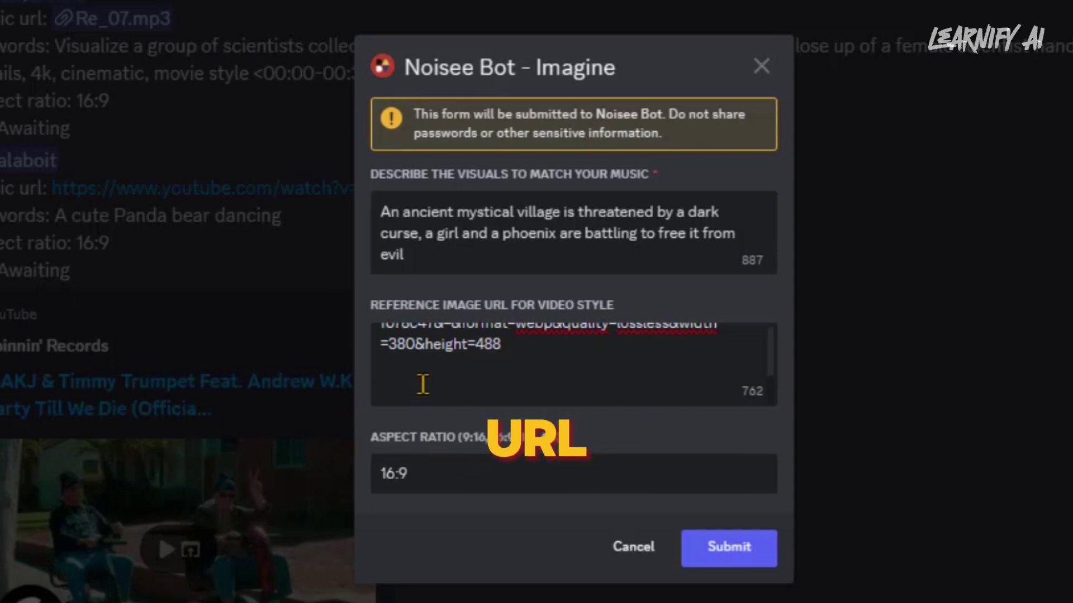
key(ctrl+v)
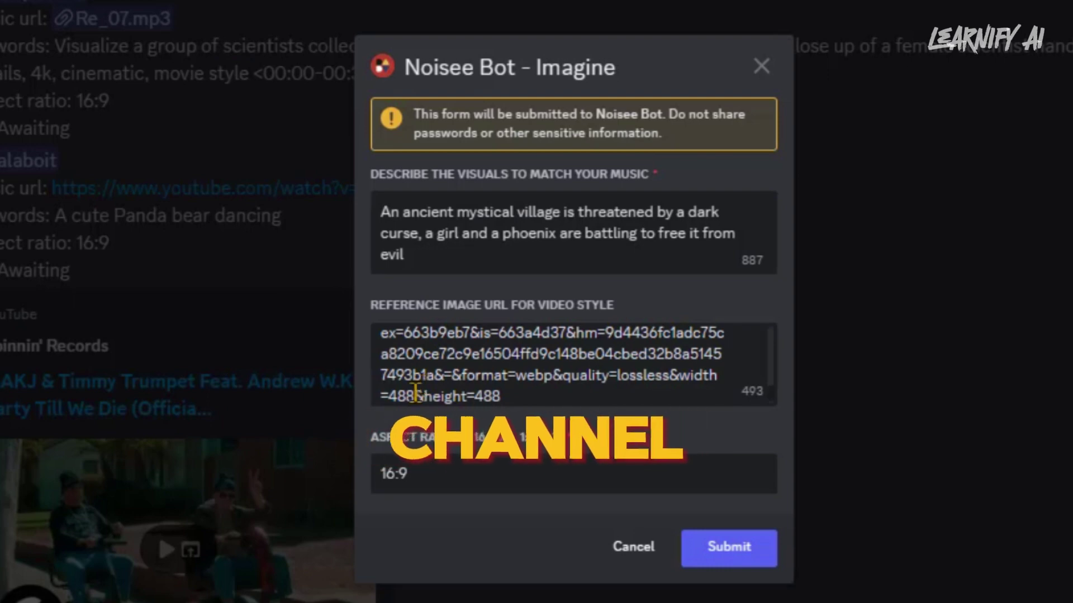